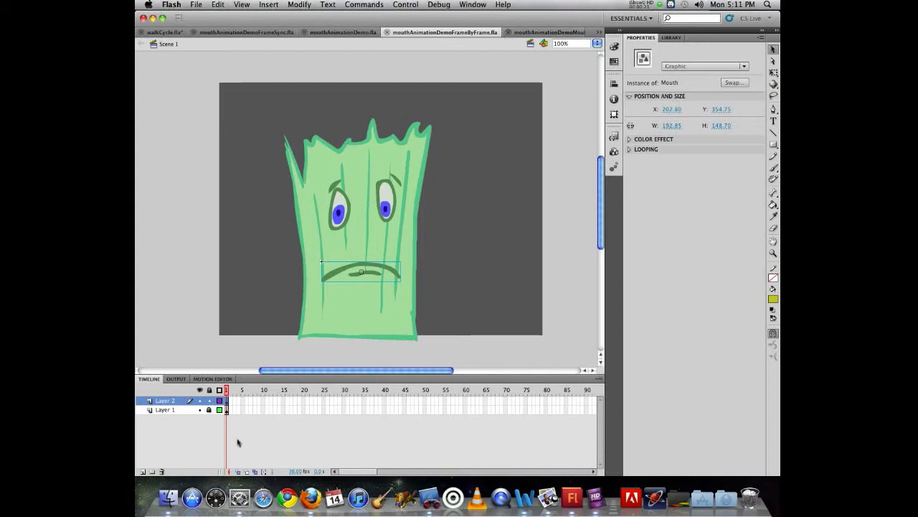
Check what Layer 2 contains and distribute the mouth graphic onto its own layer
left_click(199, 400)
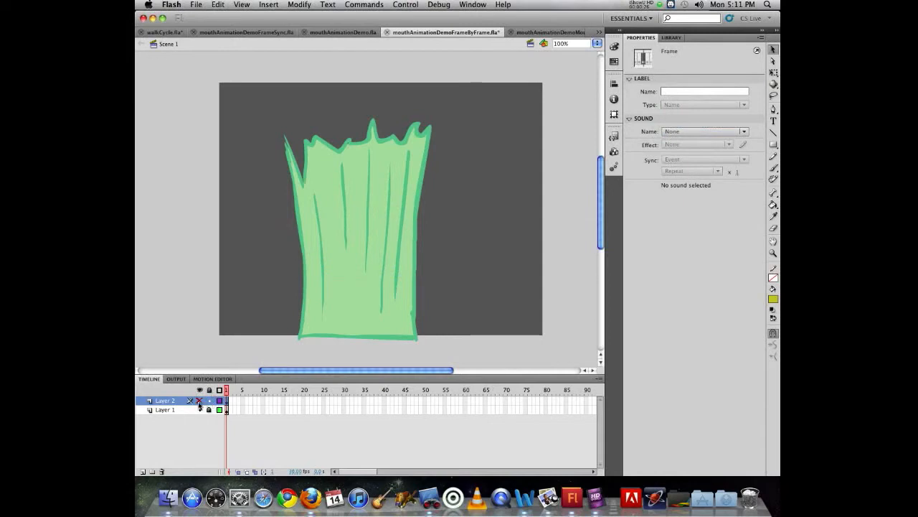
left_click(199, 401)
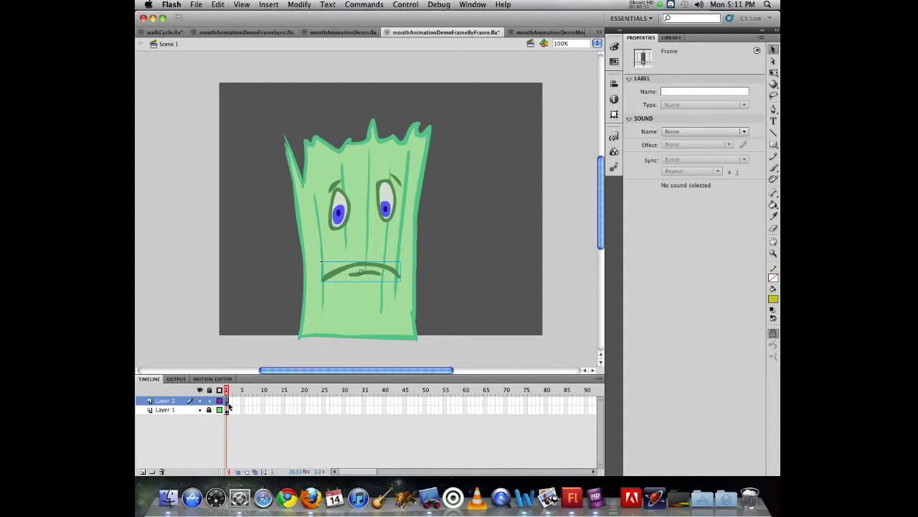
left_click(343, 273)
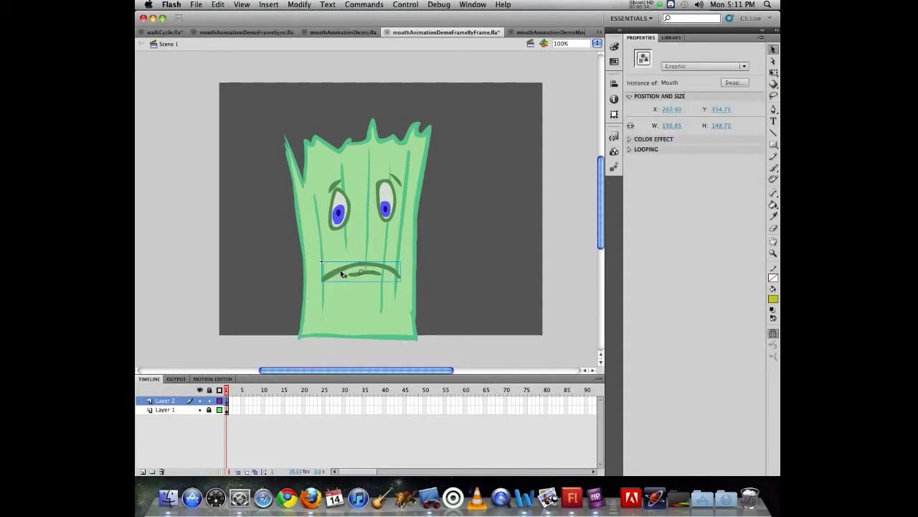
right_click(343, 274)
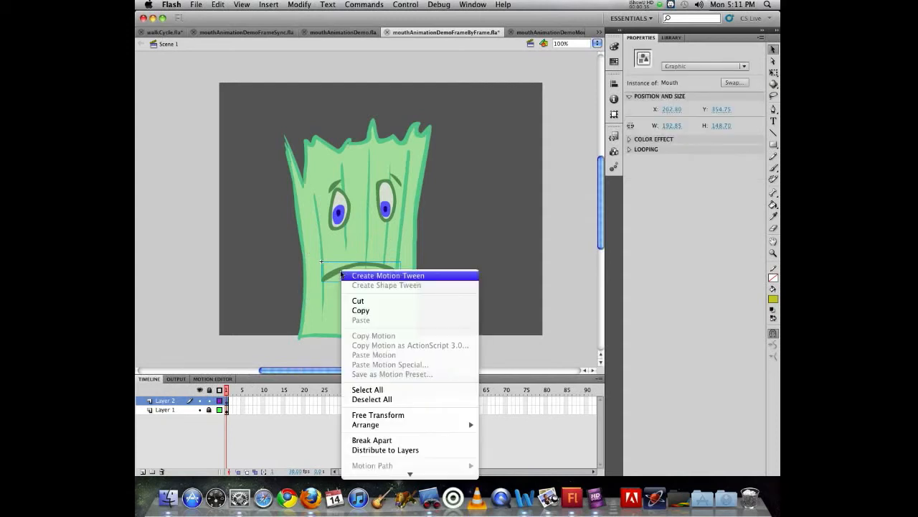
left_click(371, 450)
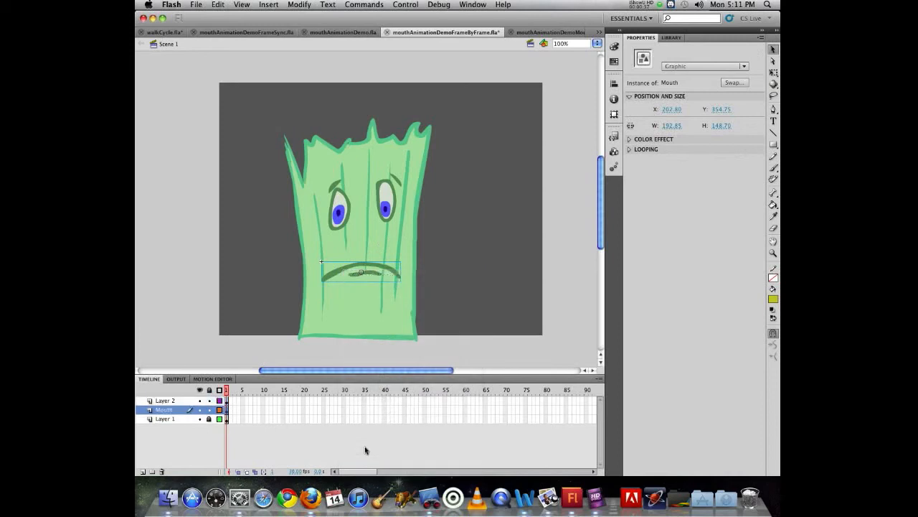
left_click(171, 403)
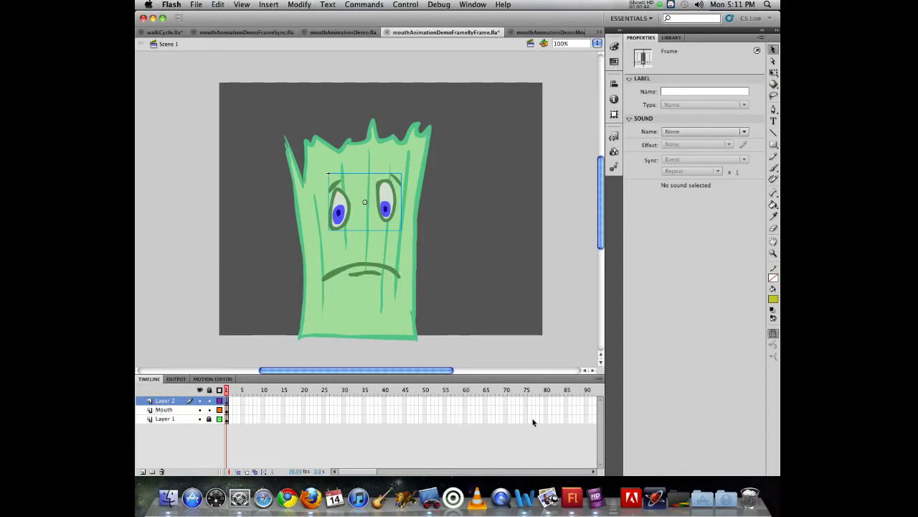
Extend Layer 1, the Mouth layer and Layer 2 with frames up to frame 125
scroll(542, 421, "right", 5)
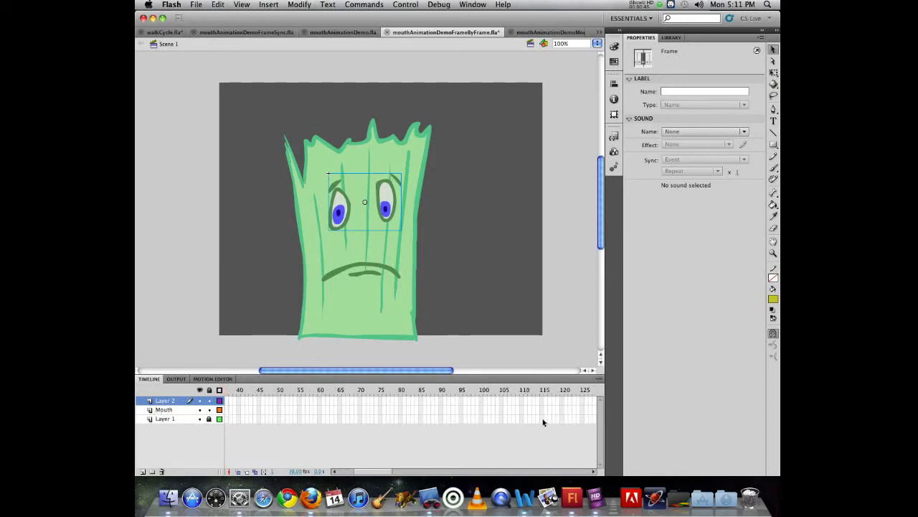
left_click(582, 421)
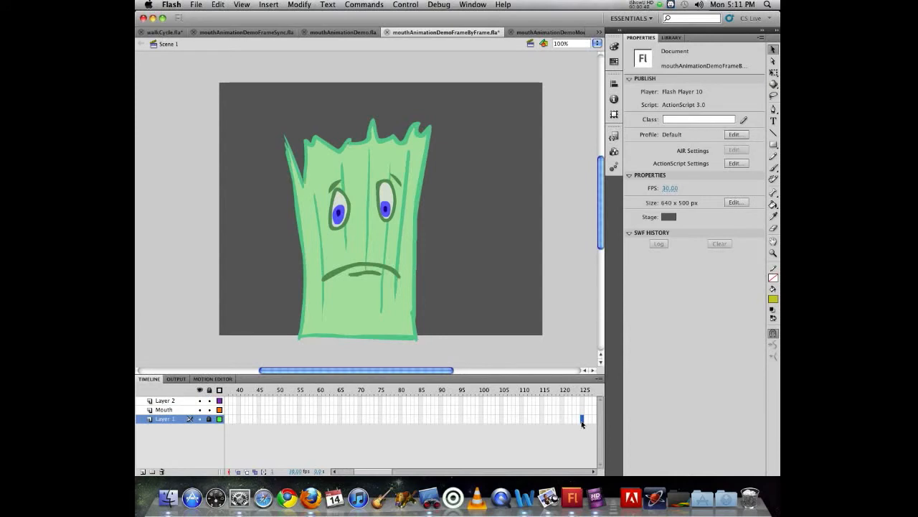
key("F5")
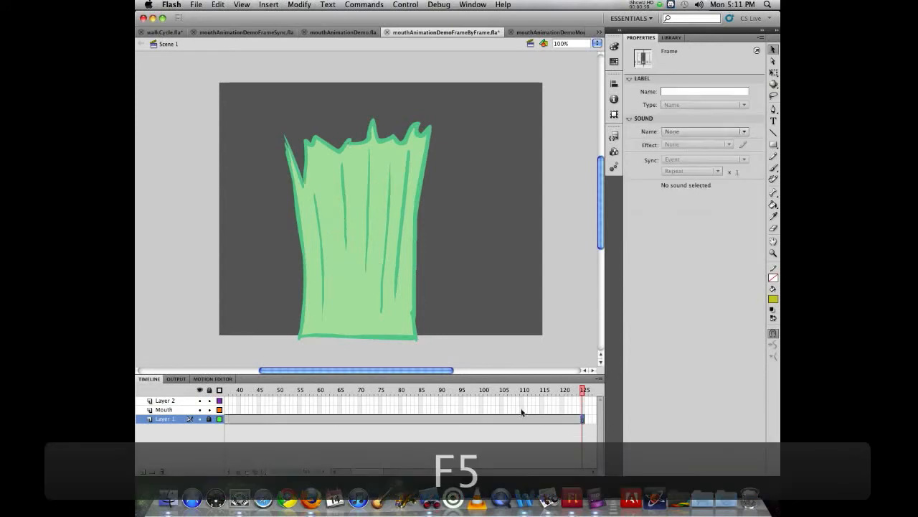
left_click(583, 409)
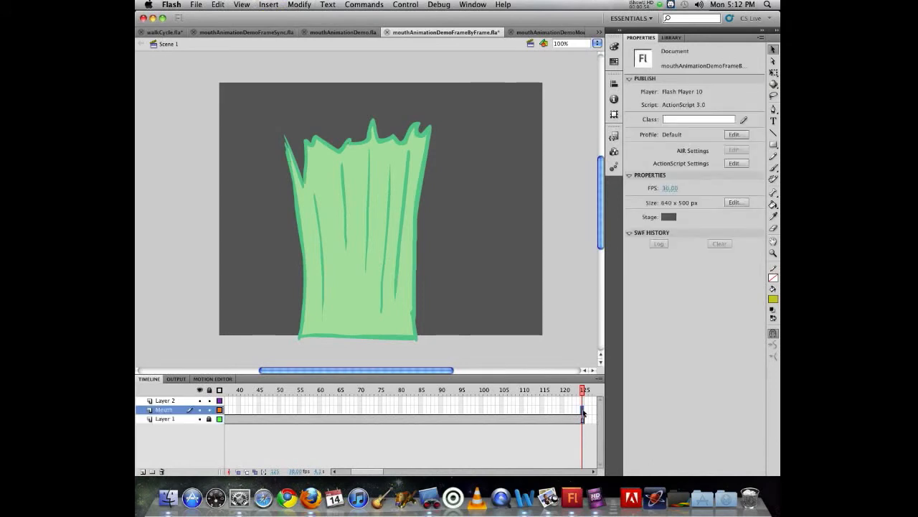
key("F5")
left_click(583, 401)
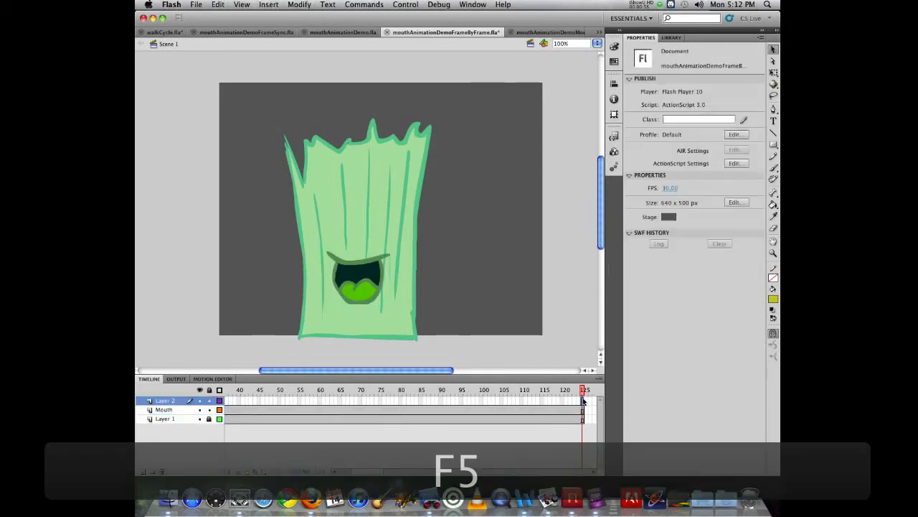
key("F5")
scroll(304, 402, "left", 10)
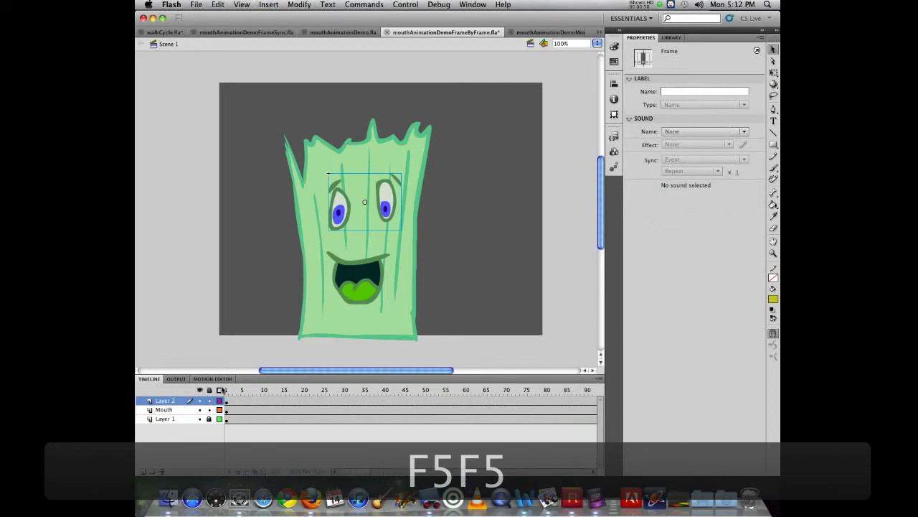
Play the timeline from its beginning to preview how the mouth graphic cycles
left_click_drag(226, 390, 246, 390)
key("Return")
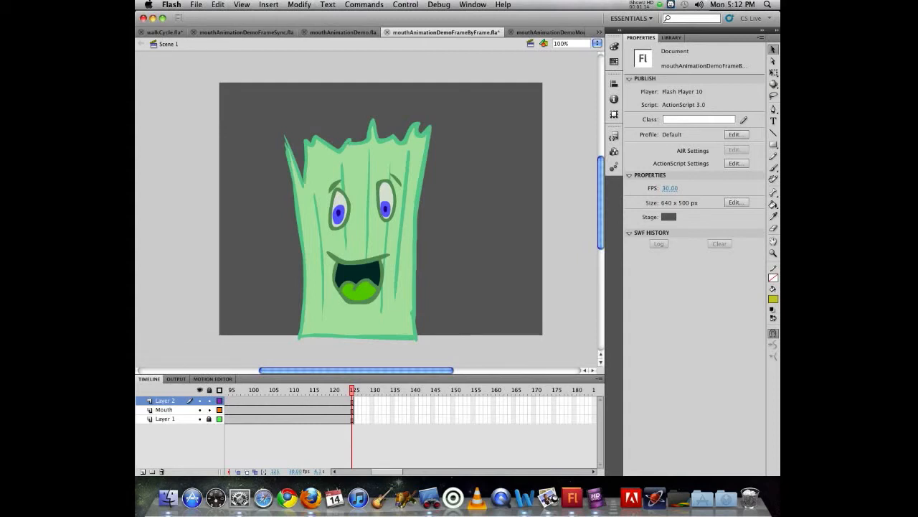
scroll(235, 404, "left", 10)
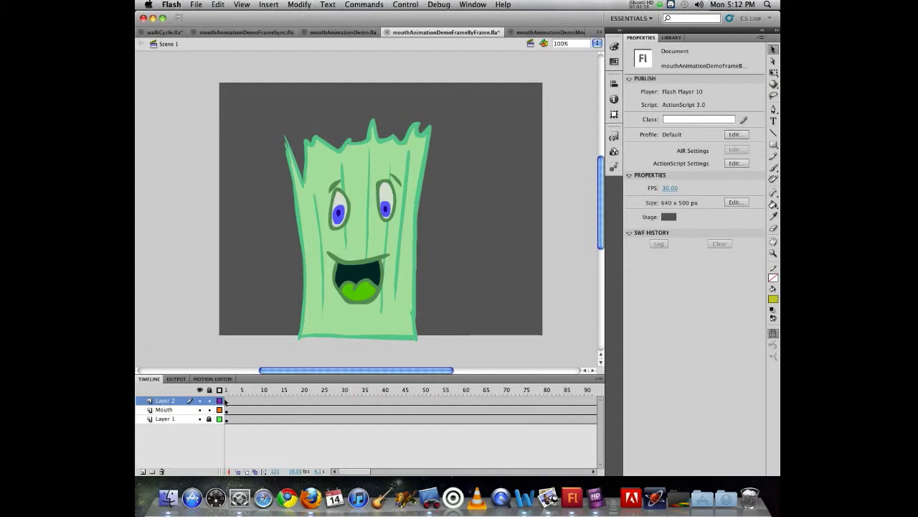
Add a new layer above Layer 2 and name it audio
left_click(143, 472)
double_click(161, 402)
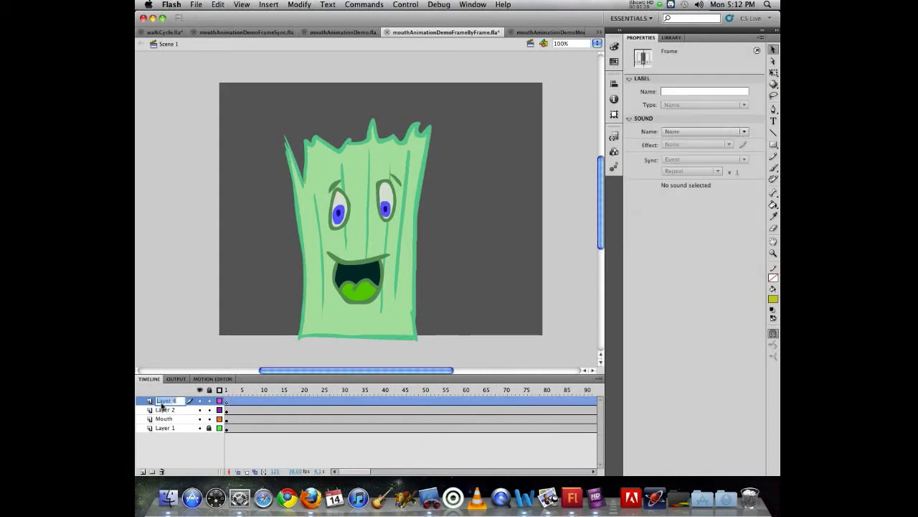
type("audio")
key("Return")
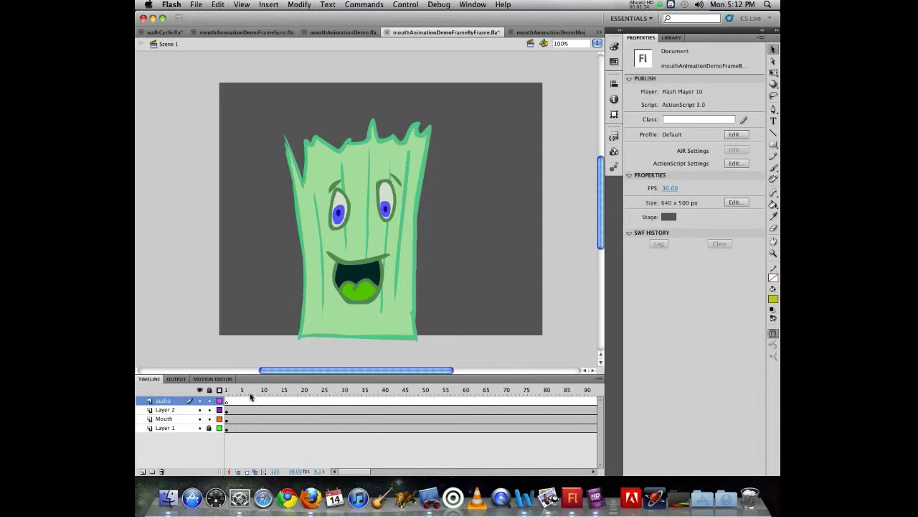
Check the sound choices for the audio layer's first frame and the library's items for available sounds
left_click(227, 400)
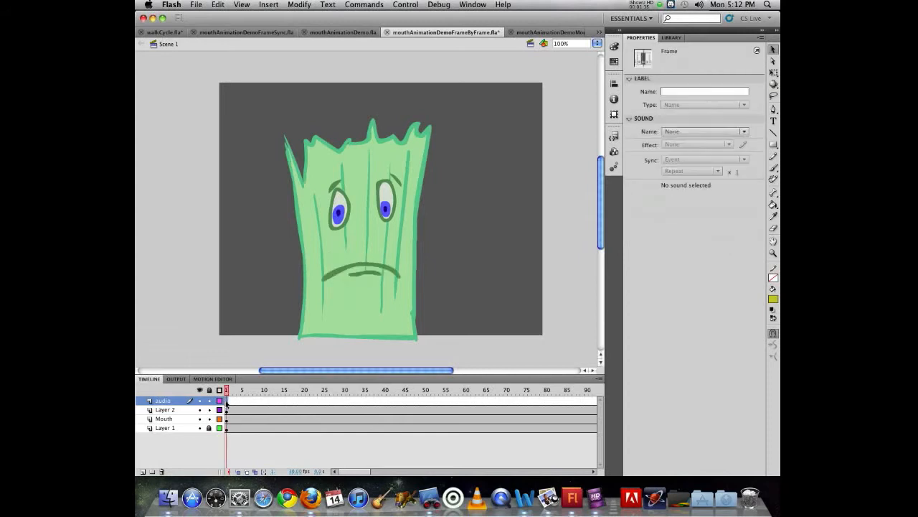
left_click(706, 135)
left_click(704, 262)
left_click(671, 39)
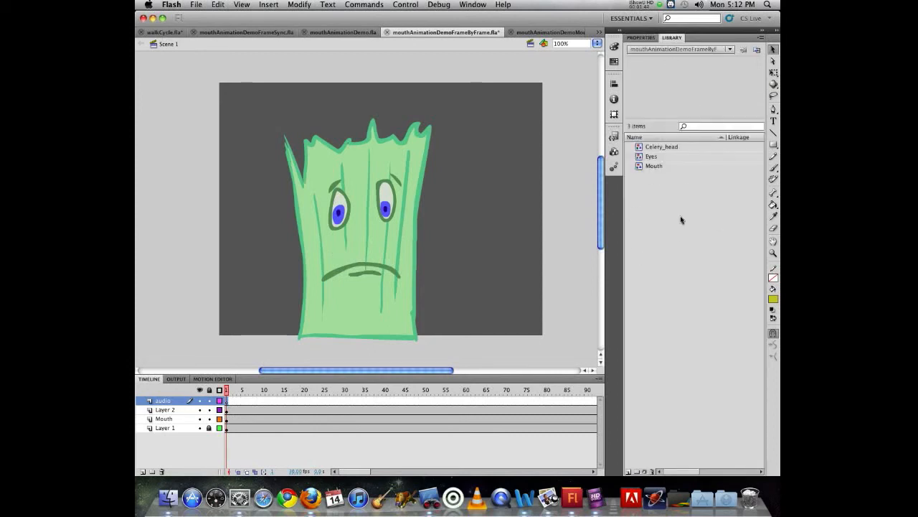
left_click(641, 38)
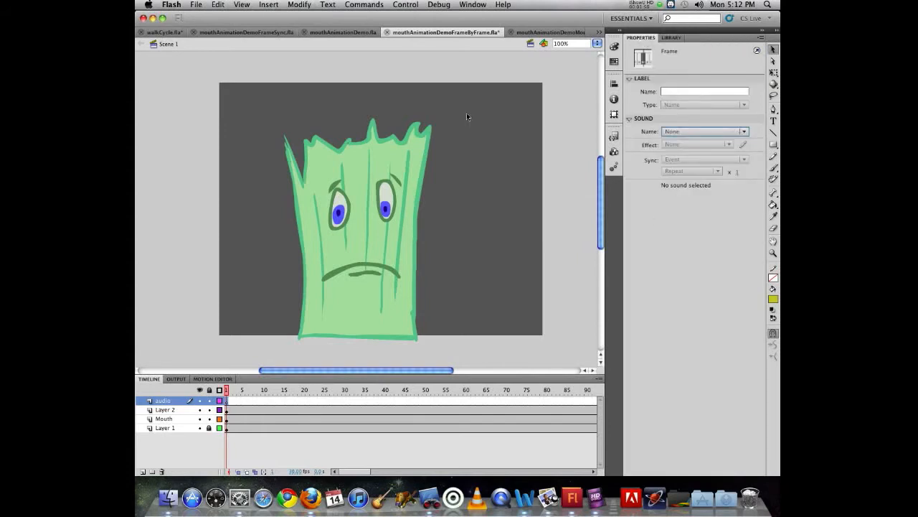
Try to import vegetables.wav from the mouth folder to the stage and check the library for it
left_click(192, 4)
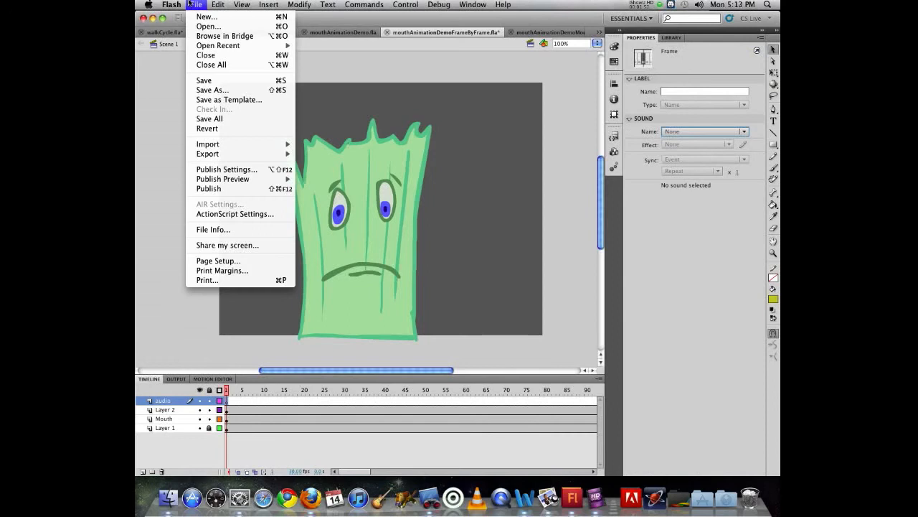
mouse_move(215, 146)
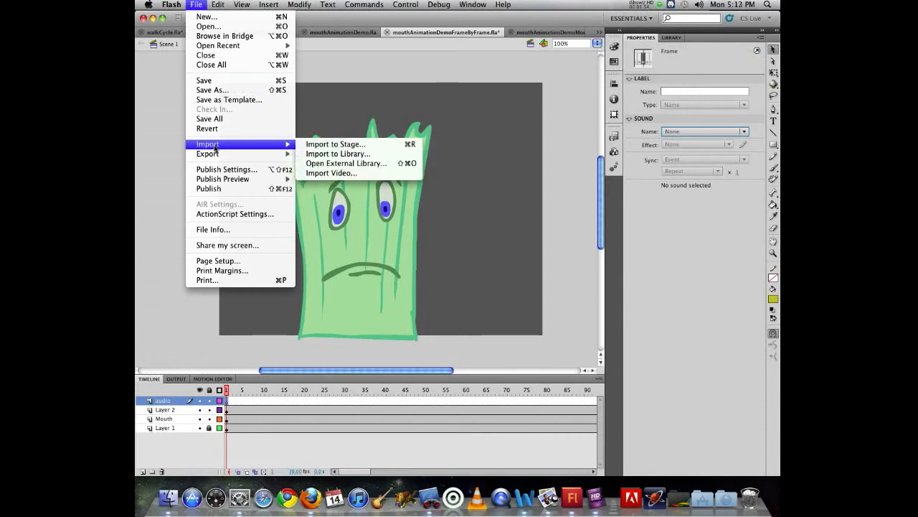
left_click(395, 147)
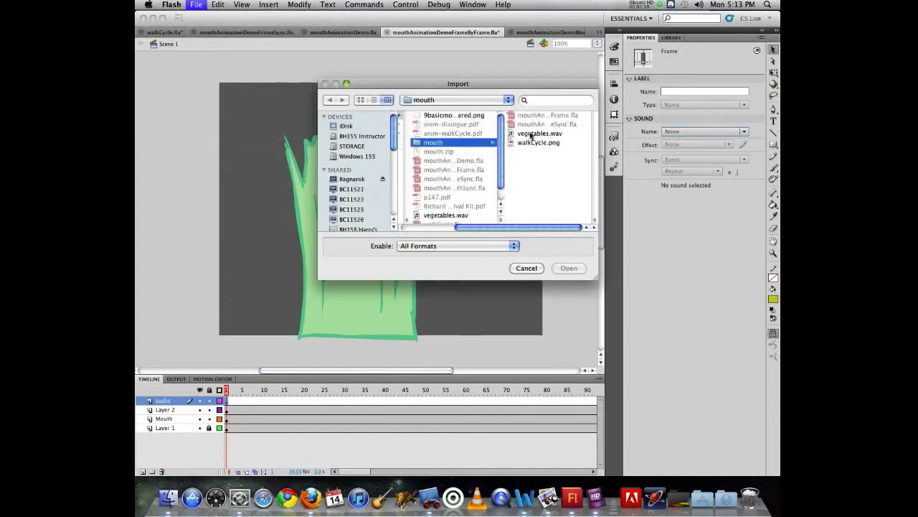
left_click(531, 133)
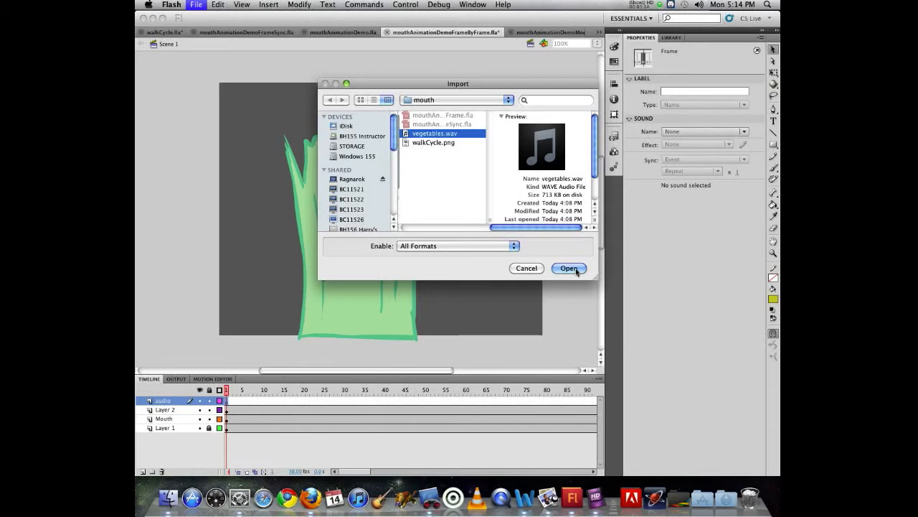
left_click(651, 6)
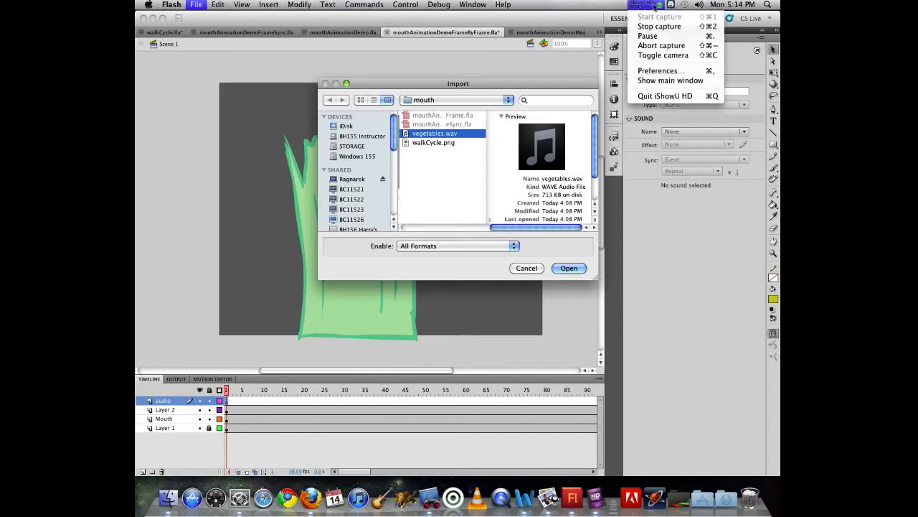
left_click(647, 36)
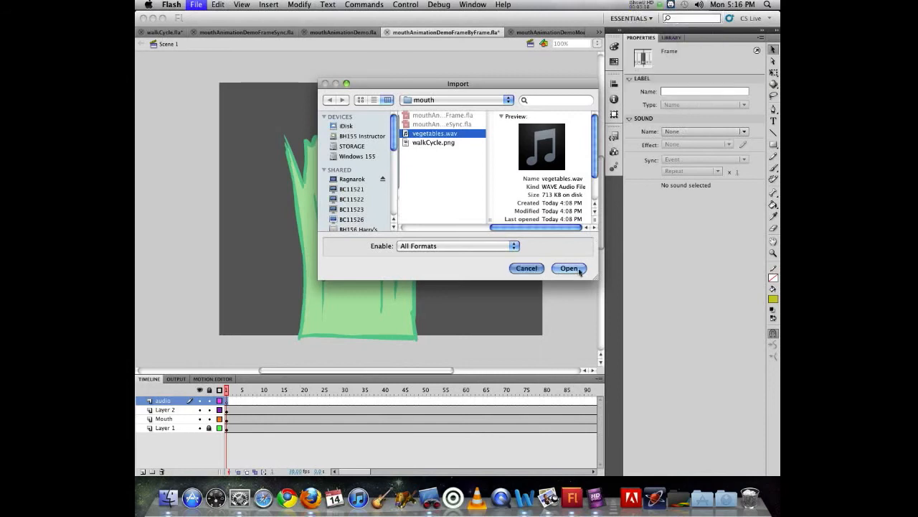
left_click(579, 268)
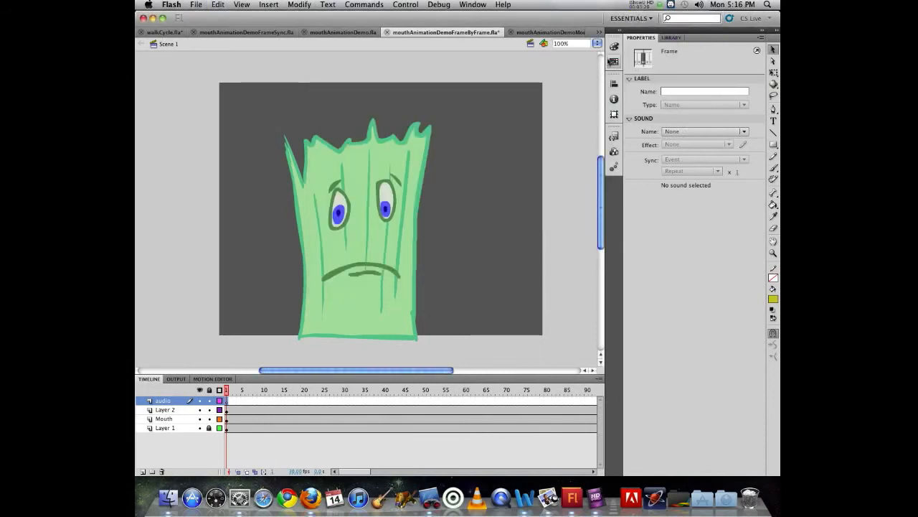
left_click(671, 37)
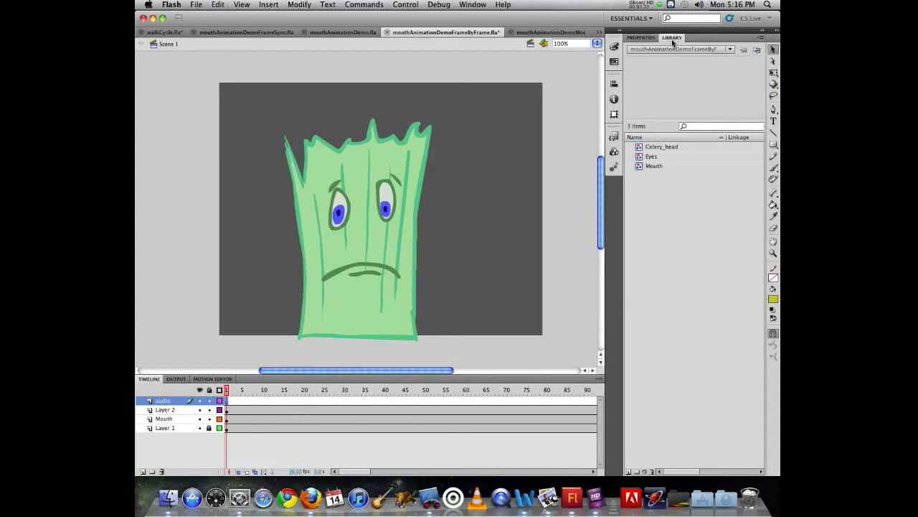
Import the vegetables.wav sound file from the mouth folder to the stage
left_click(196, 4)
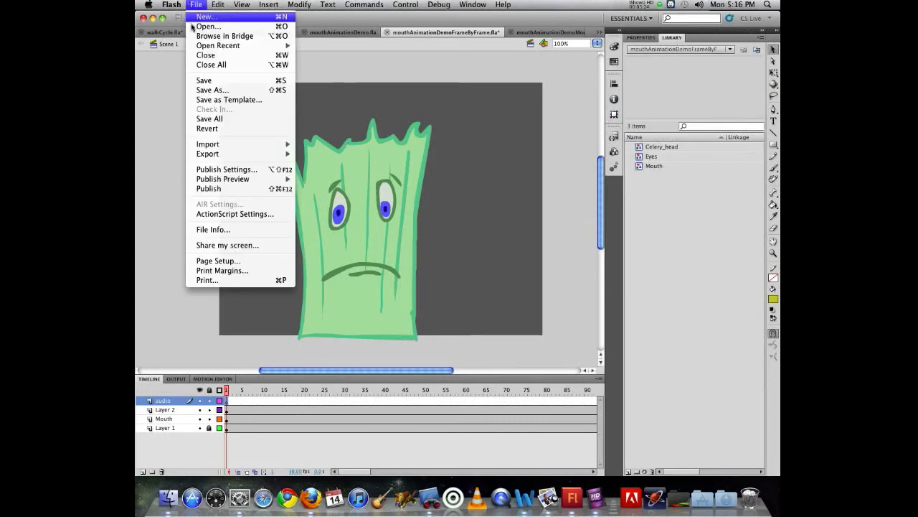
mouse_move(212, 147)
left_click(350, 146)
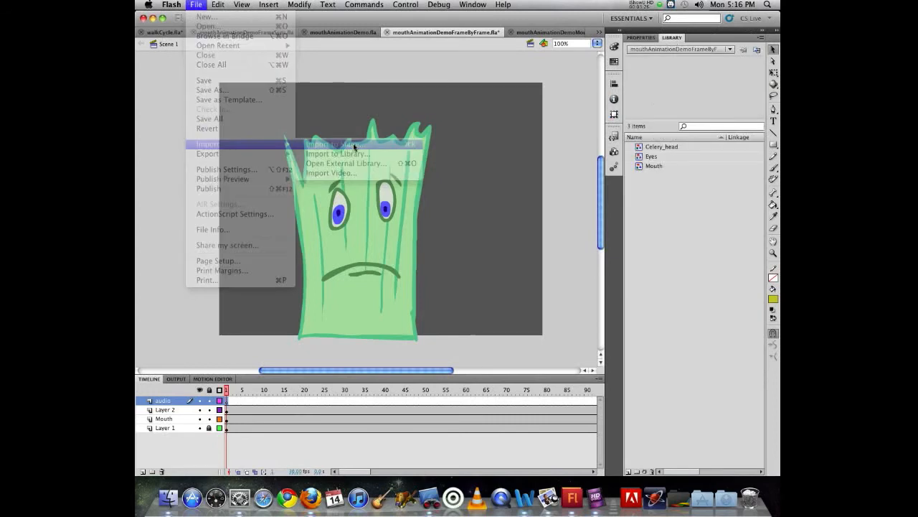
left_click(536, 134)
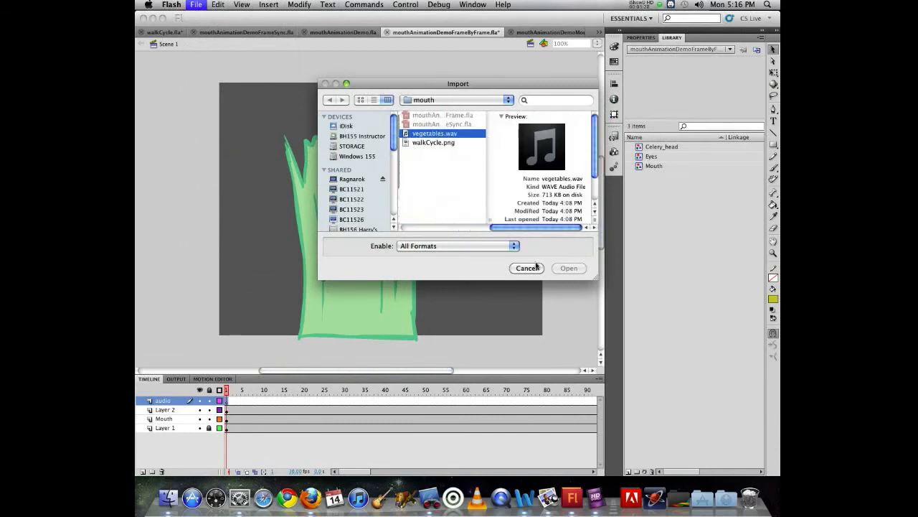
left_click(573, 270)
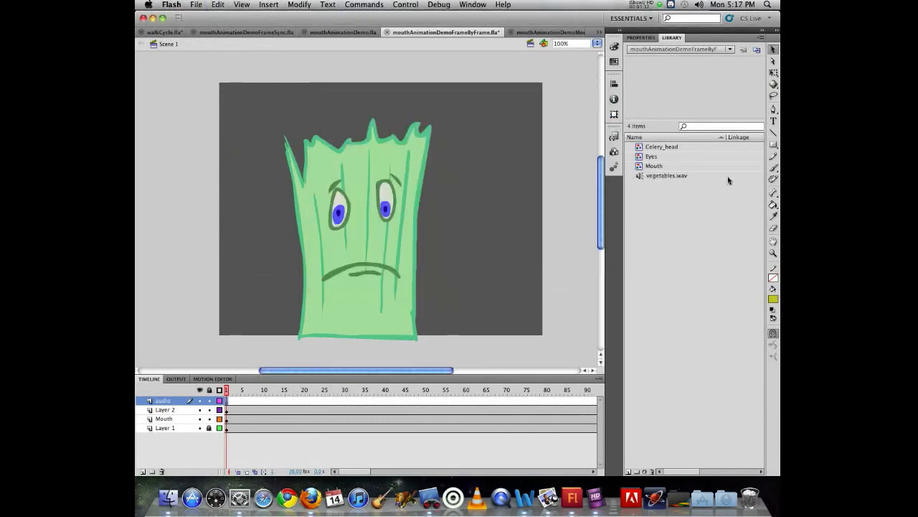
Assign vegetables.wav as the sound of the audio layer's first frame and inspect its waveform along the timeline
left_click(641, 38)
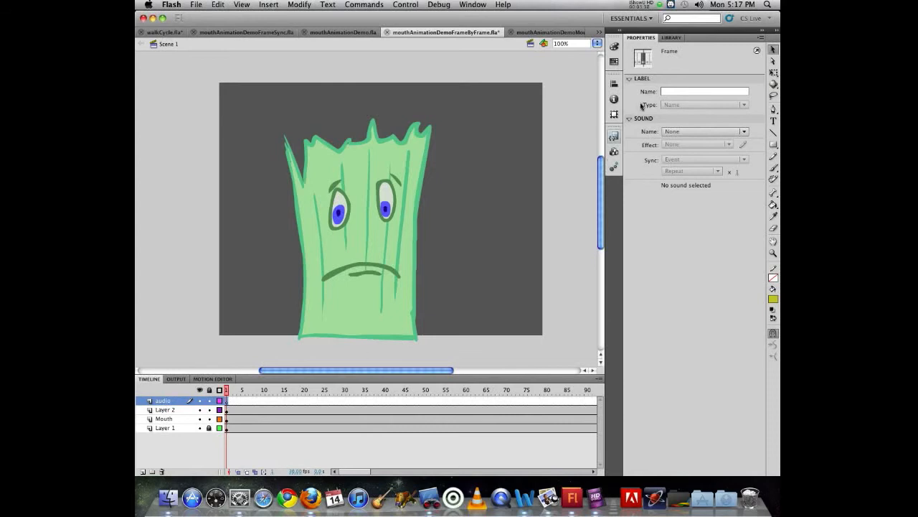
left_click(696, 131)
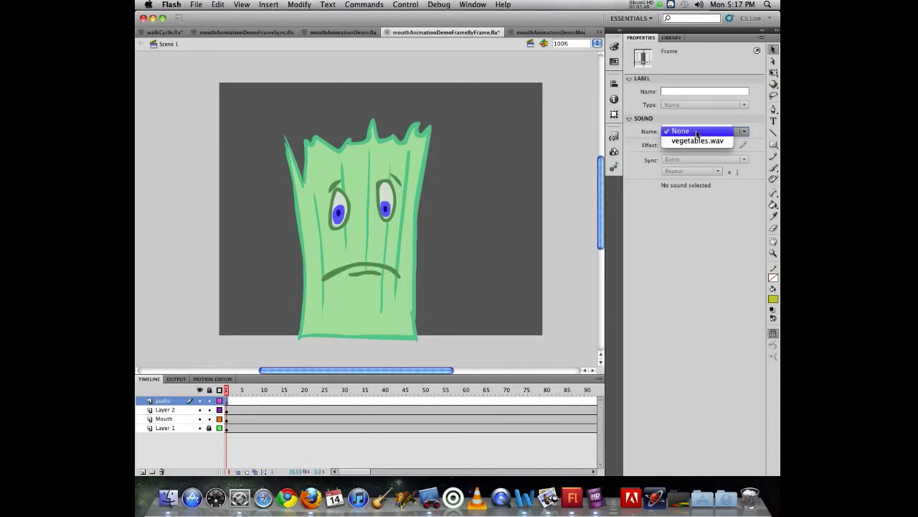
left_click(700, 141)
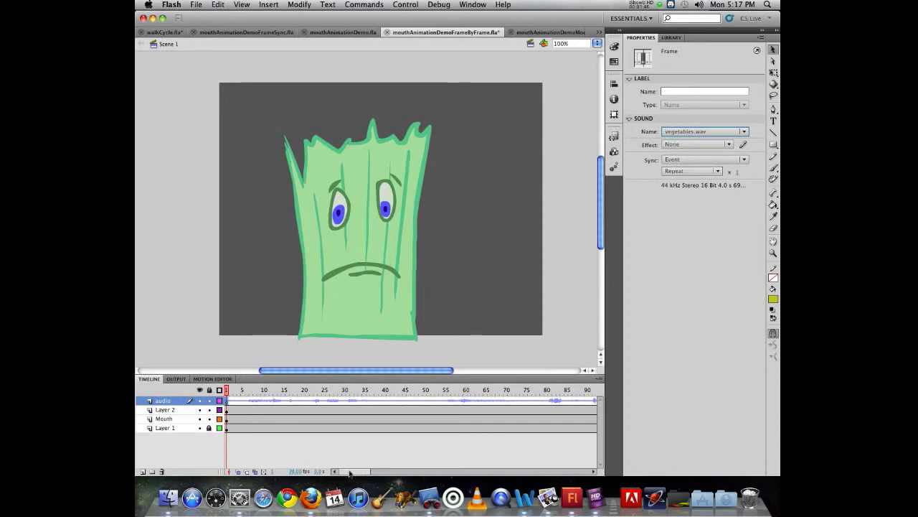
left_click_drag(349, 472, 369, 471)
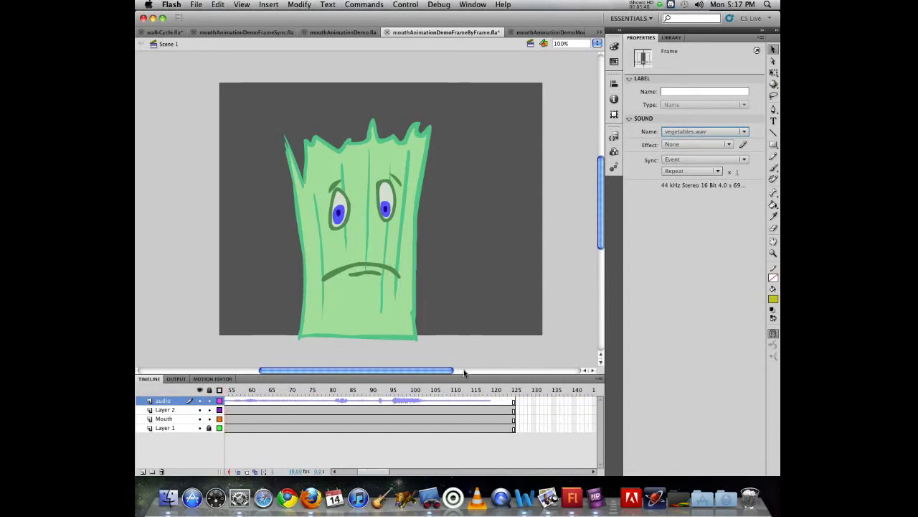
mouse_move(476, 389)
left_mouse_down()
mouse_move(494, 390)
mouse_move(226, 389)
mouse_move(364, 390)
mouse_move(287, 383)
mouse_move(289, 371)
mouse_move(482, 367)
mouse_move(356, 367)
mouse_move(411, 367)
mouse_move(177, 346)
left_mouse_up()
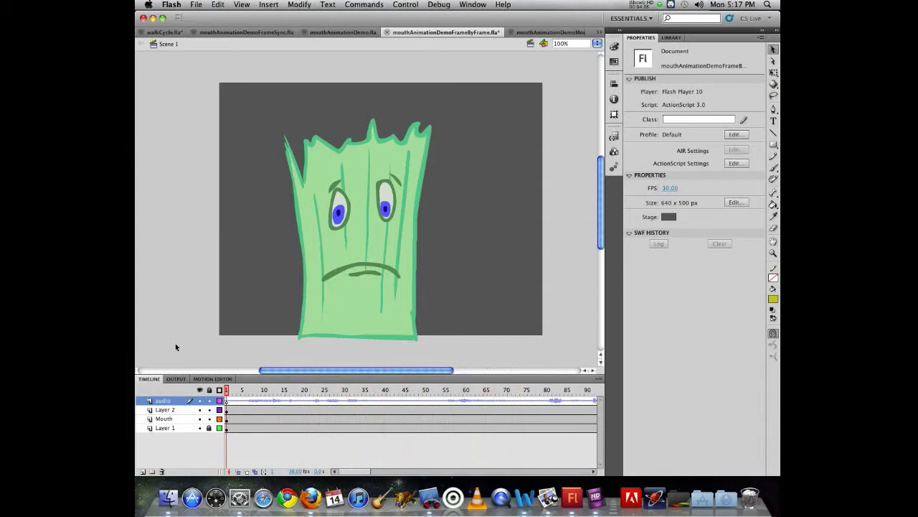
Test the movie to preview the dialogue with the cycling mouth shapes, and close the preview
key("super+Return")
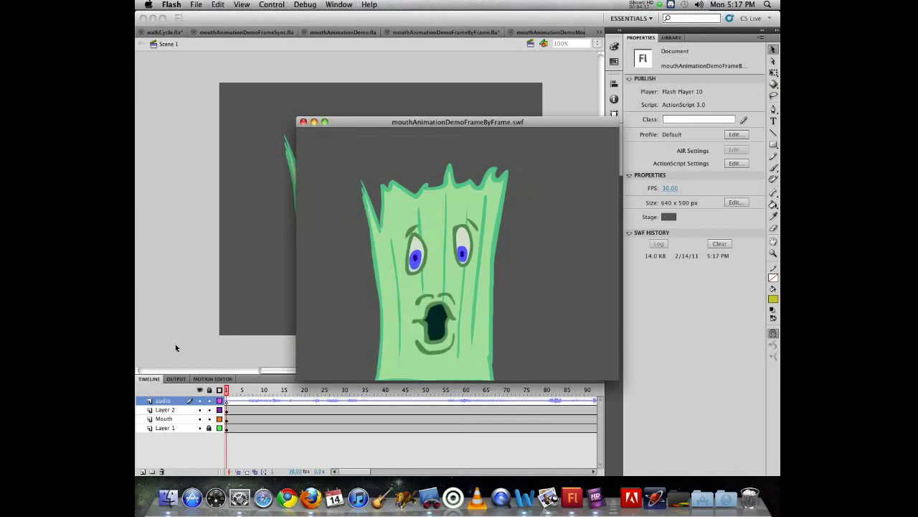
key("super+w")
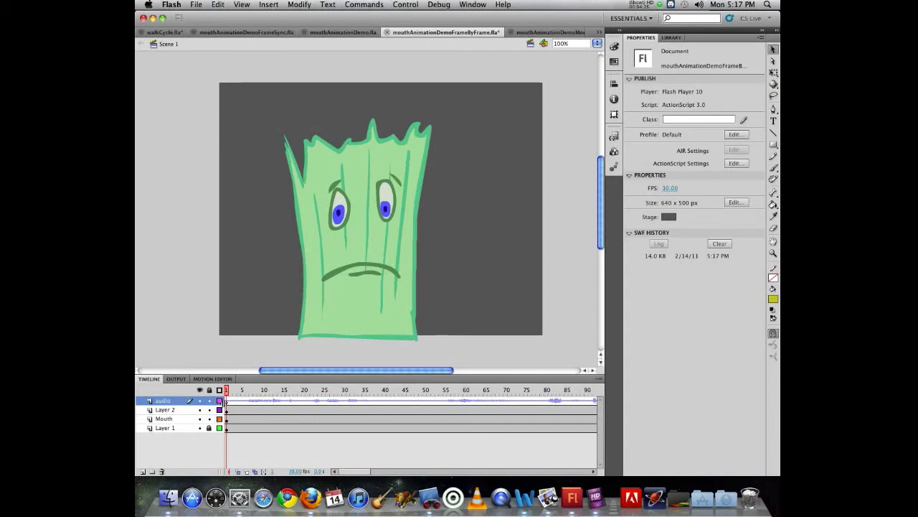
Set the sync of the vegetables.wav sound on the audio layer's first frame to Stream
left_click(226, 401)
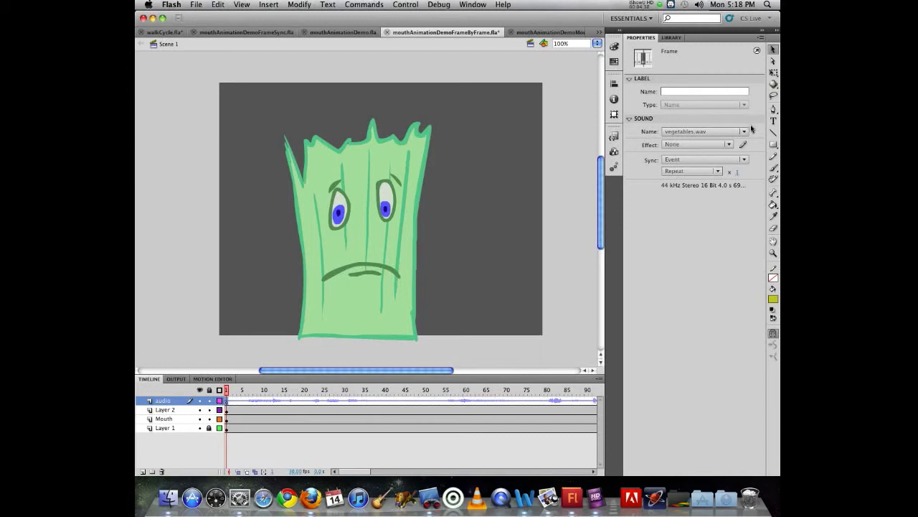
left_click(717, 161)
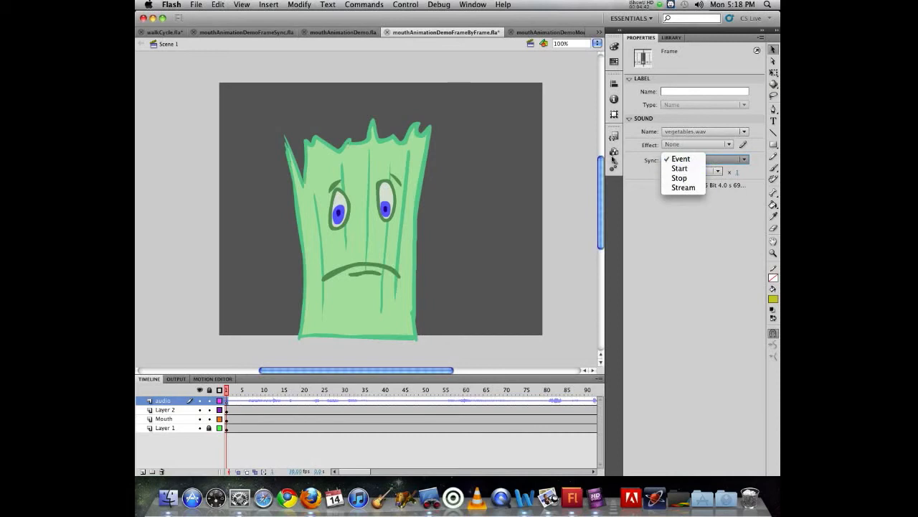
left_click(691, 188)
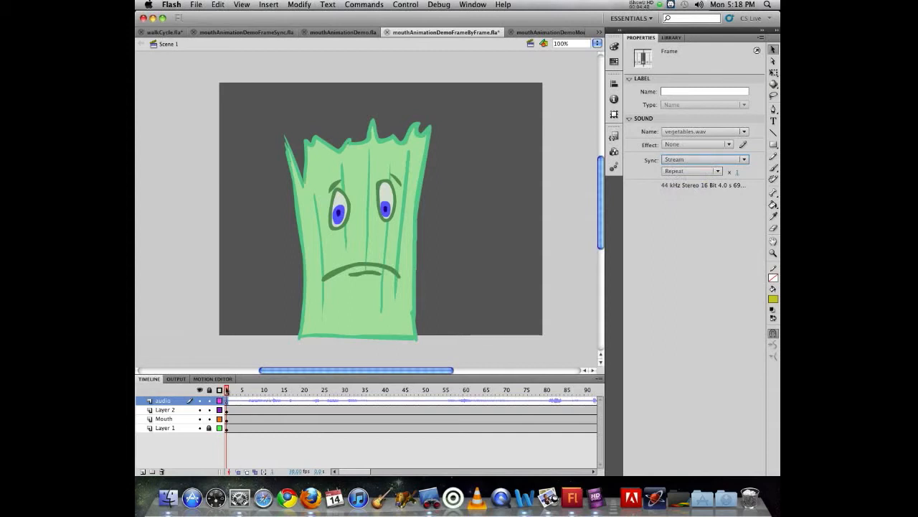
Scrub the first frames of the main timeline to hear the streamed sound, and play it from frame 1
left_click_drag(226, 390, 241, 374)
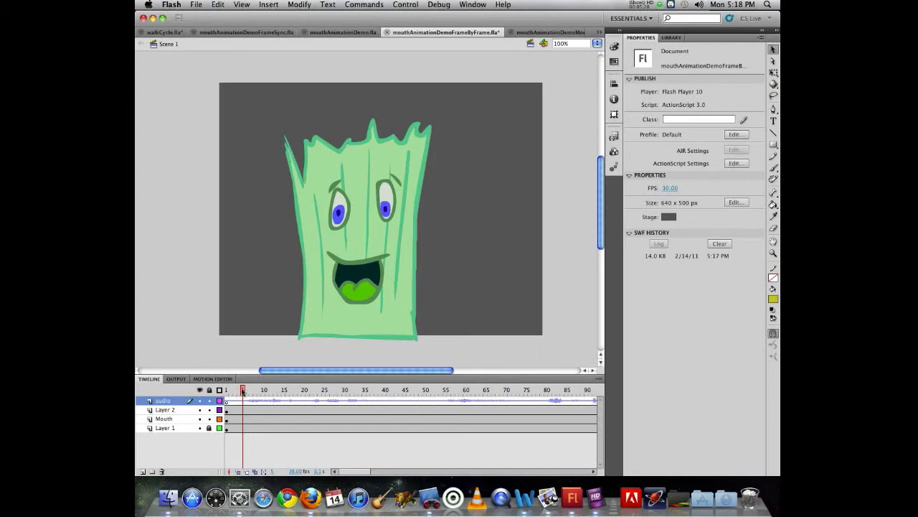
mouse_move(246, 391)
left_mouse_down()
mouse_move(280, 393)
mouse_move(255, 394)
left_mouse_up()
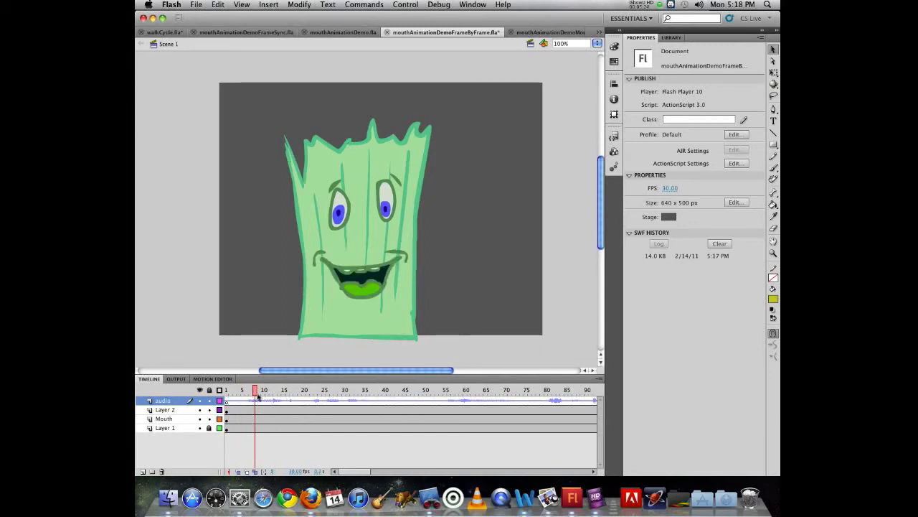
left_click_drag(256, 391, 202, 389)
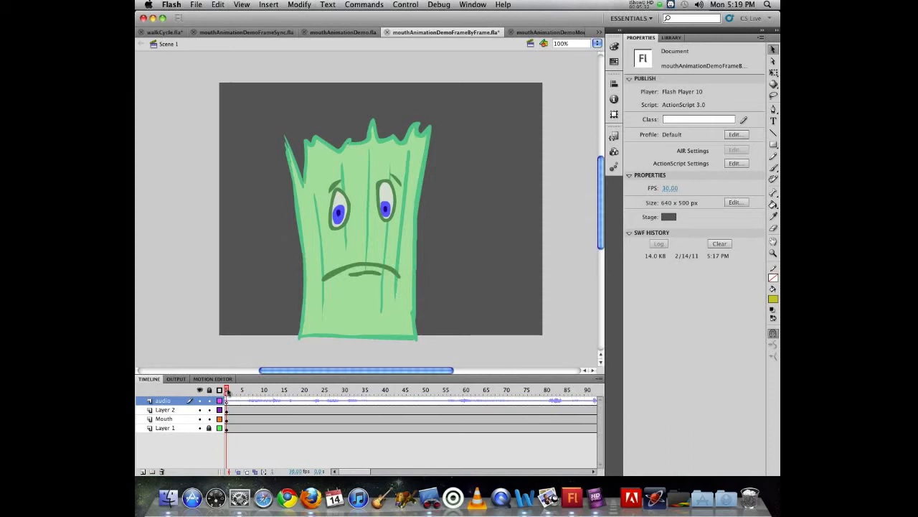
key("Return")
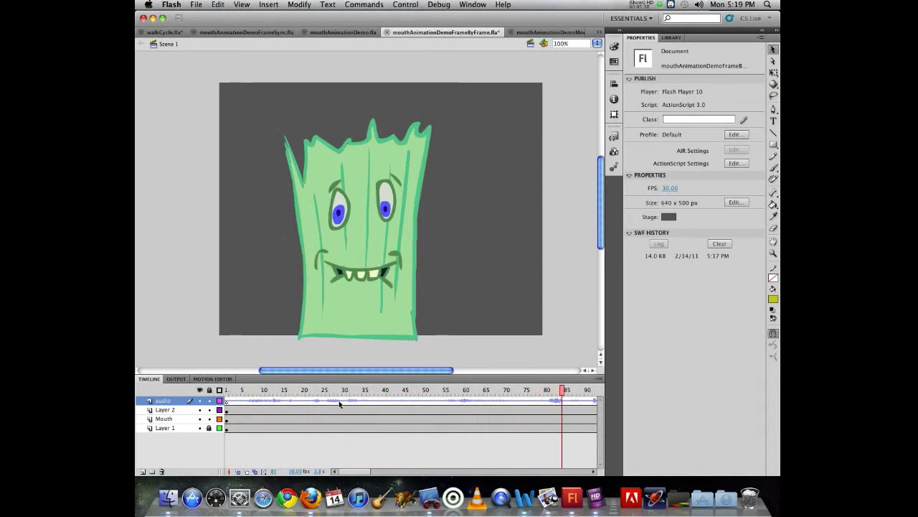
Open the Mouth symbol for editing in place and examine the mouth drawings on frames 1 to 5
left_click(368, 276)
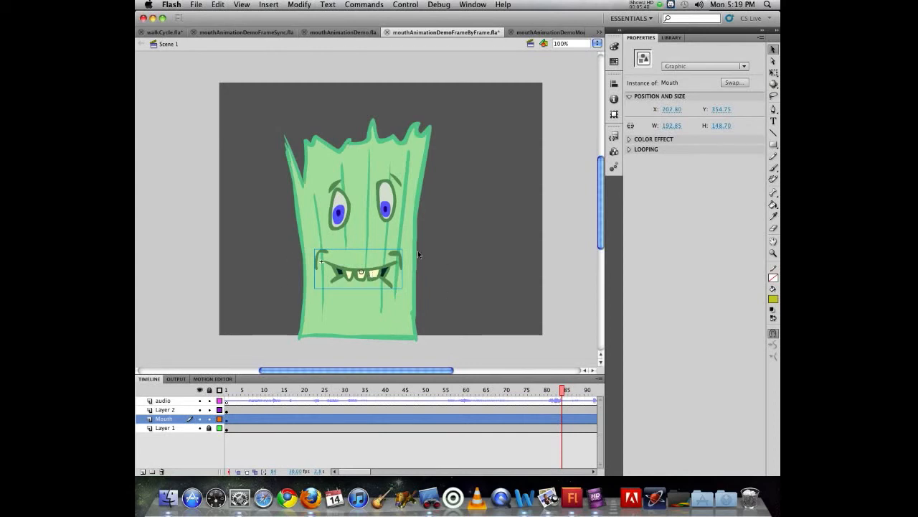
double_click(376, 274)
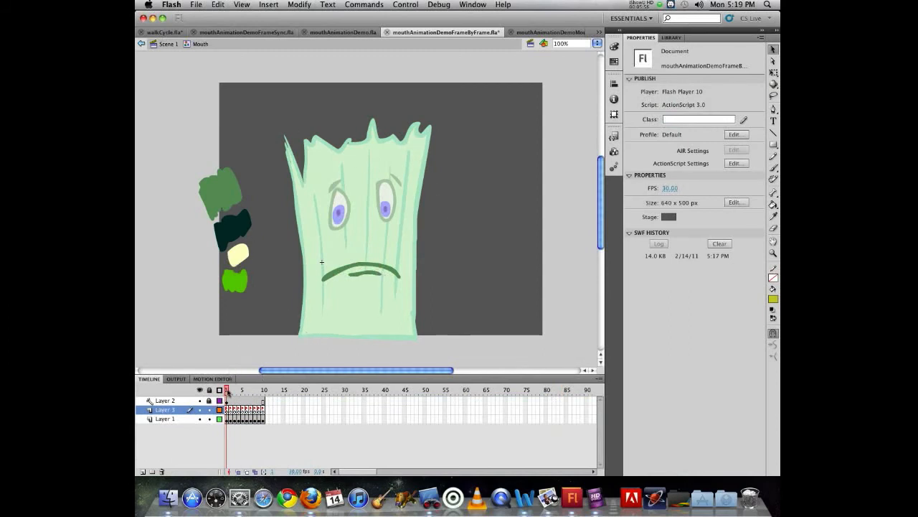
mouse_move(226, 391)
left_mouse_down()
mouse_move(263, 391)
mouse_move(219, 384)
mouse_move(231, 382)
left_mouse_up()
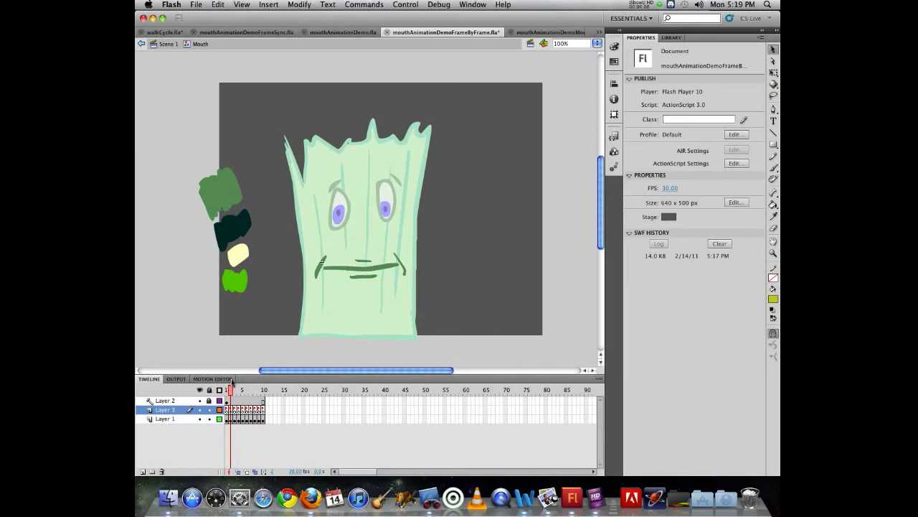
left_click(233, 382)
left_click(230, 382)
left_click(234, 382)
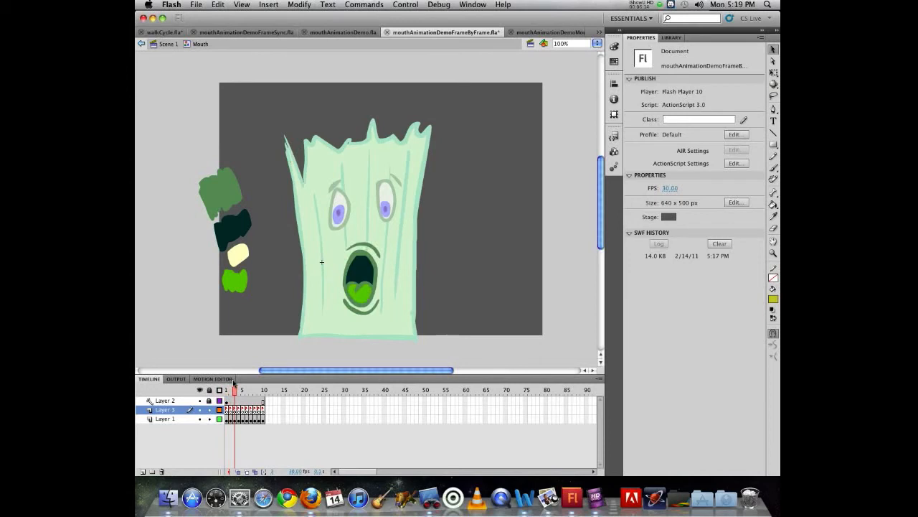
left_click(229, 381)
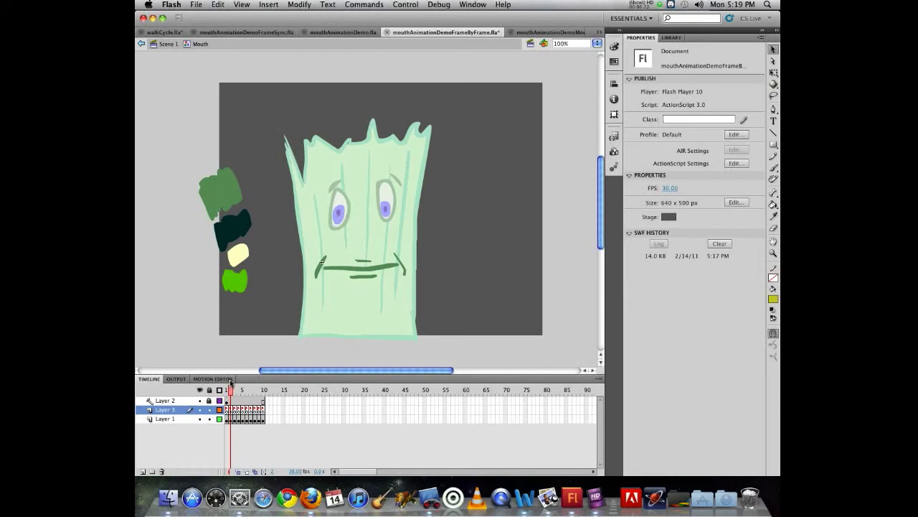
left_click(234, 381)
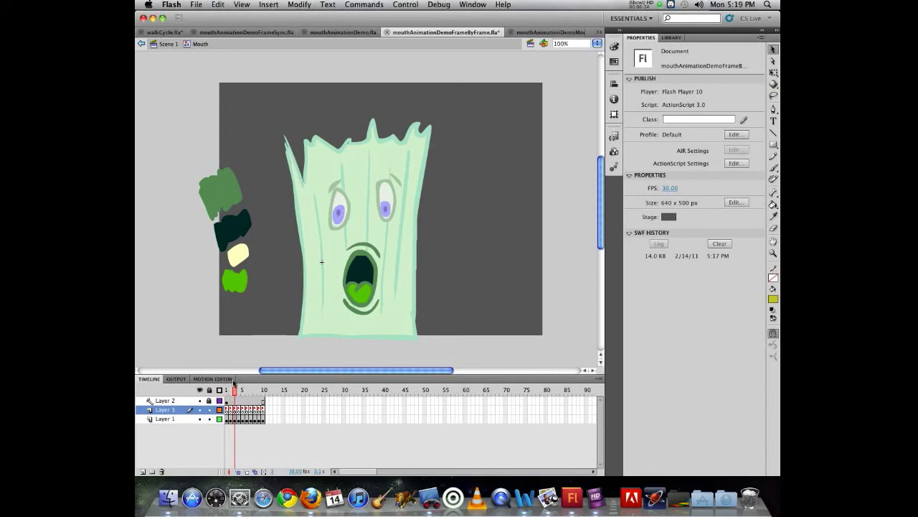
left_click(237, 381)
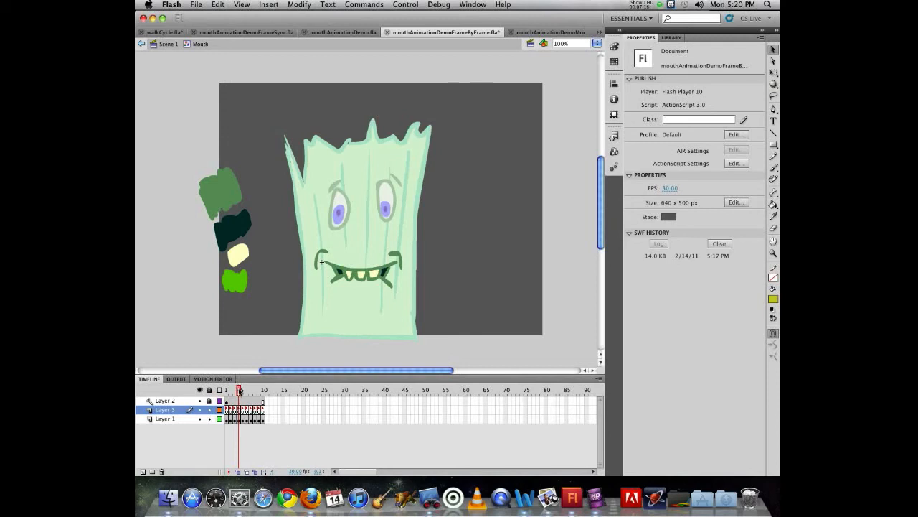
left_click_drag(239, 391, 242, 391)
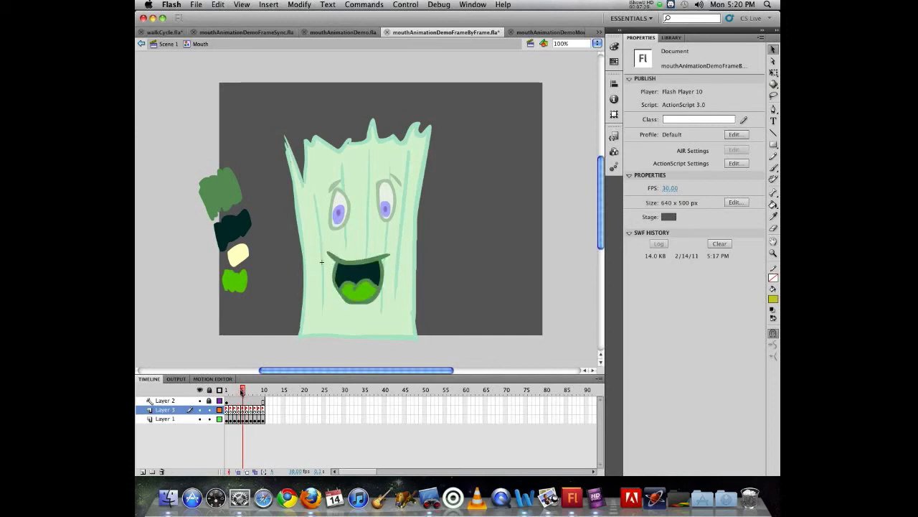
mouse_move(242, 391)
left_mouse_down()
mouse_move(230, 393)
mouse_move(258, 394)
mouse_move(226, 395)
left_mouse_up()
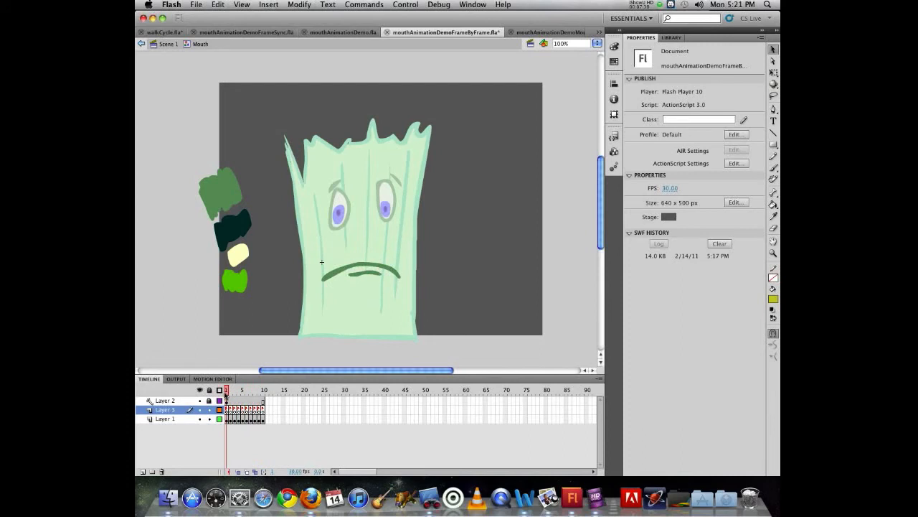
Inspect the label and matching mouth shape of each Layer 3 keyframe from frame 1 to frame 9
left_click(228, 410)
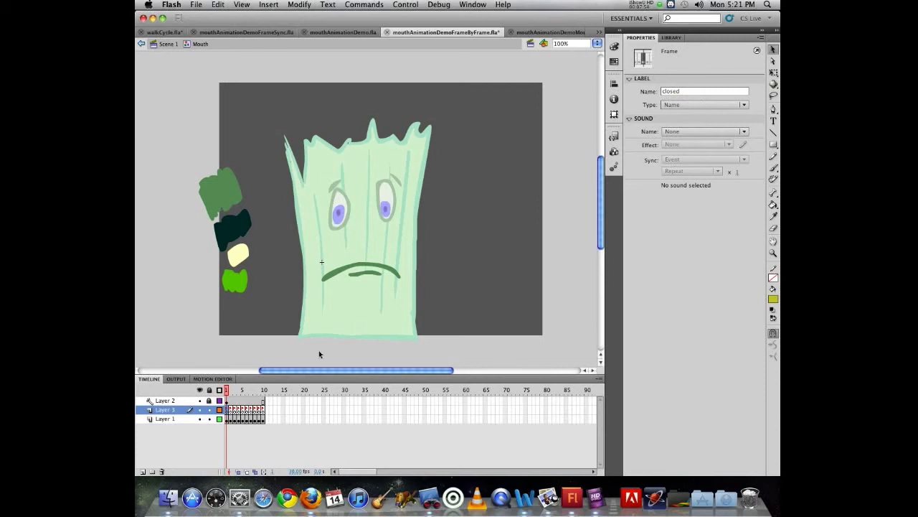
left_click(231, 410)
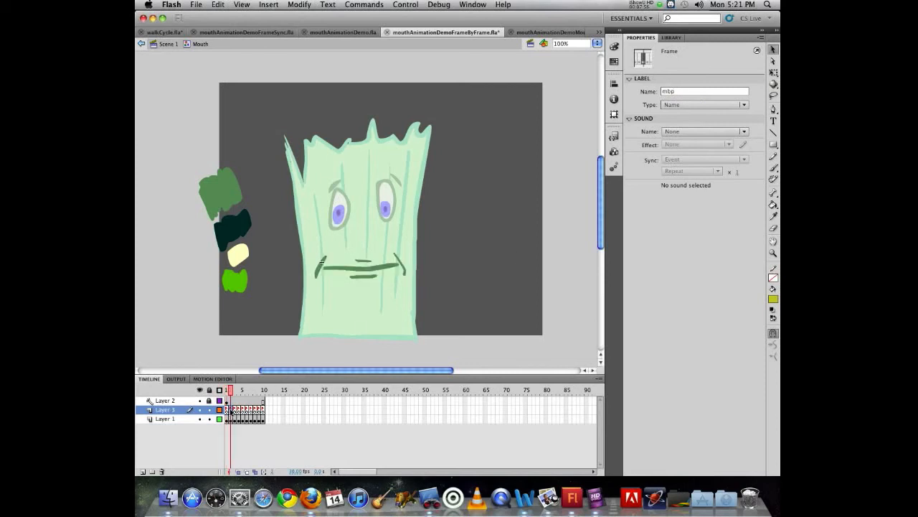
left_click(235, 411)
left_click(238, 411)
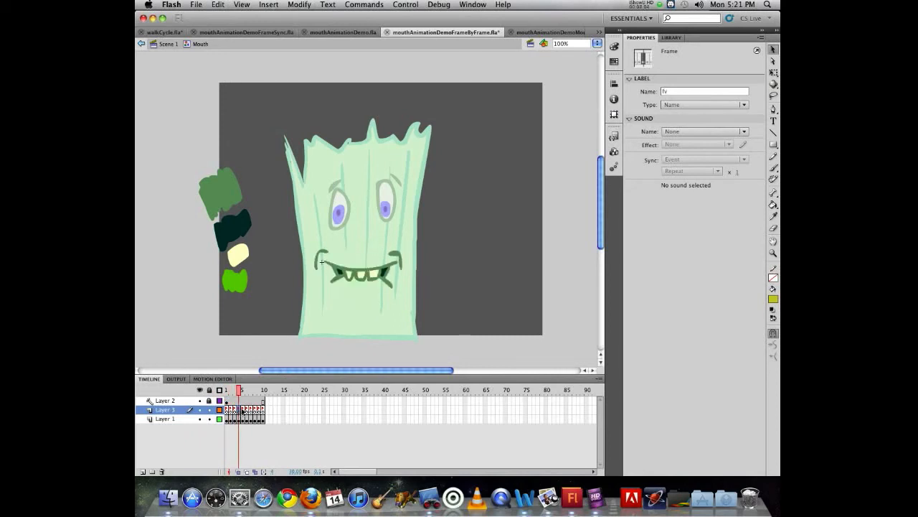
left_click(242, 411)
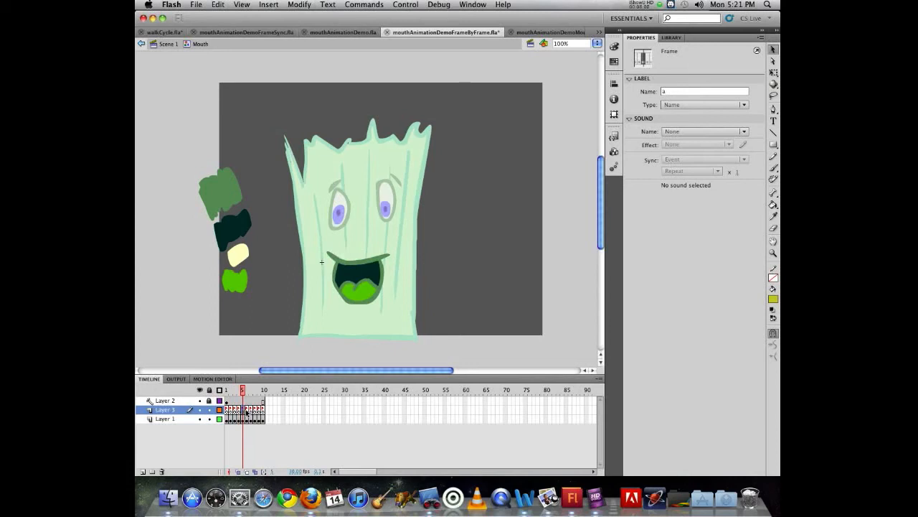
left_click(246, 411)
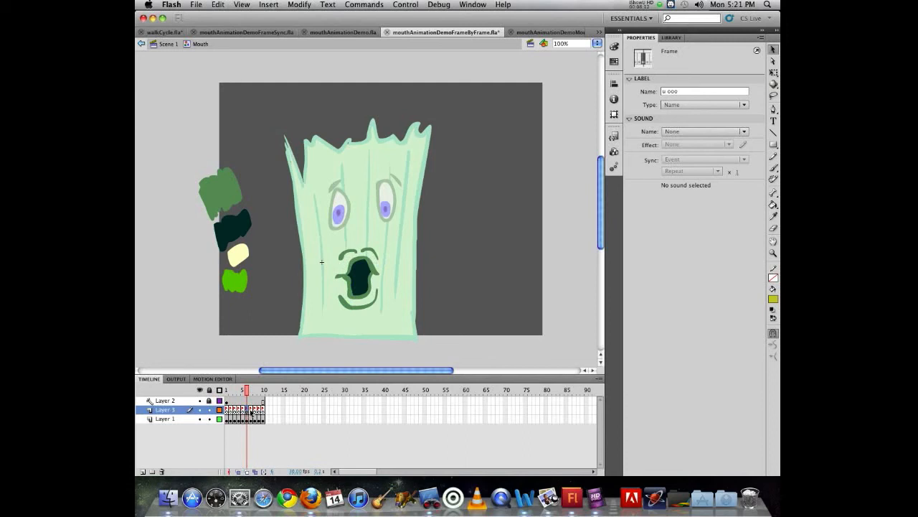
left_click(252, 411)
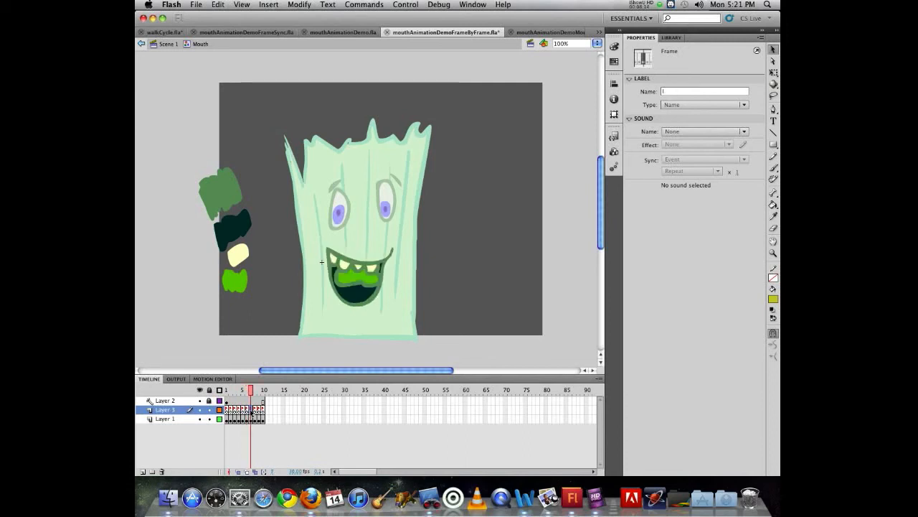
left_click(255, 411)
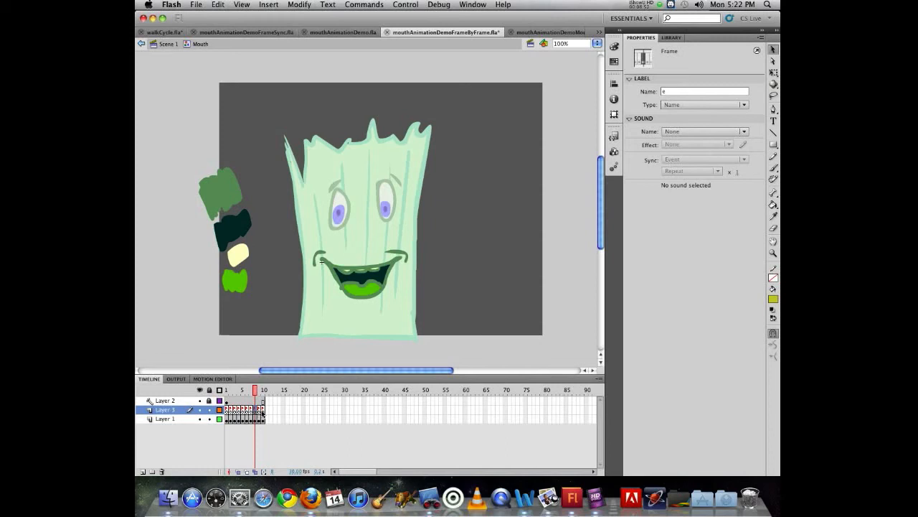
left_click(259, 389)
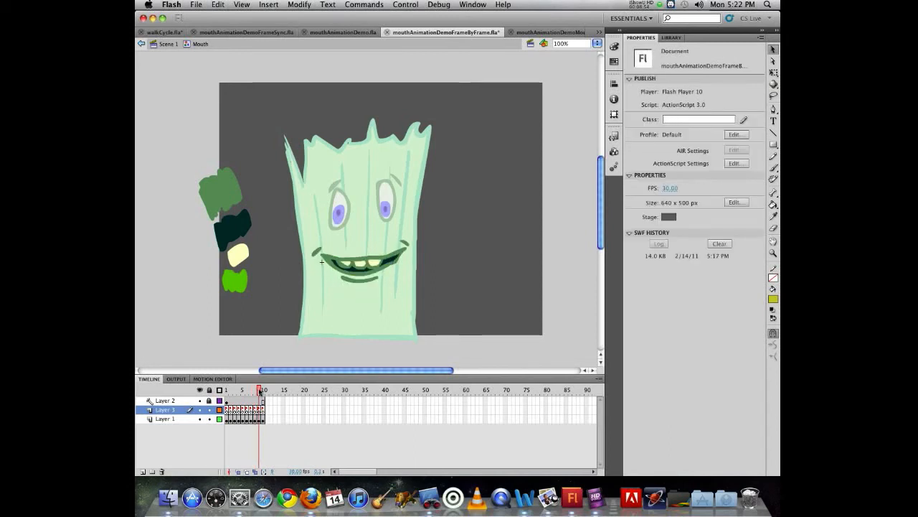
left_click_drag(259, 389, 259, 389)
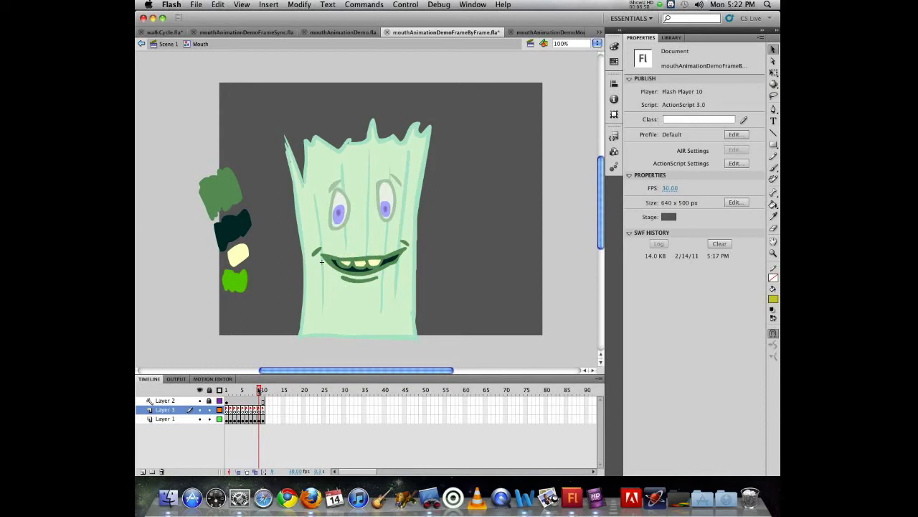
left_click(259, 410)
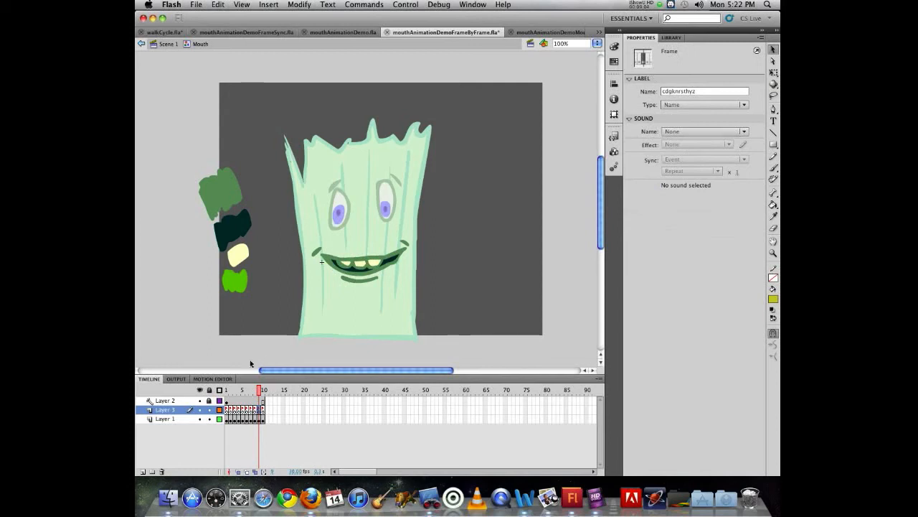
Recheck the Layer 3 frame labels on frames 2 to 5 of the Mouth symbol and return to Scene 1
mouse_move(259, 390)
left_mouse_down()
mouse_move(228, 390)
mouse_move(262, 391)
mouse_move(231, 390)
mouse_move(266, 378)
mouse_move(205, 370)
mouse_move(280, 375)
mouse_move(205, 373)
left_mouse_up()
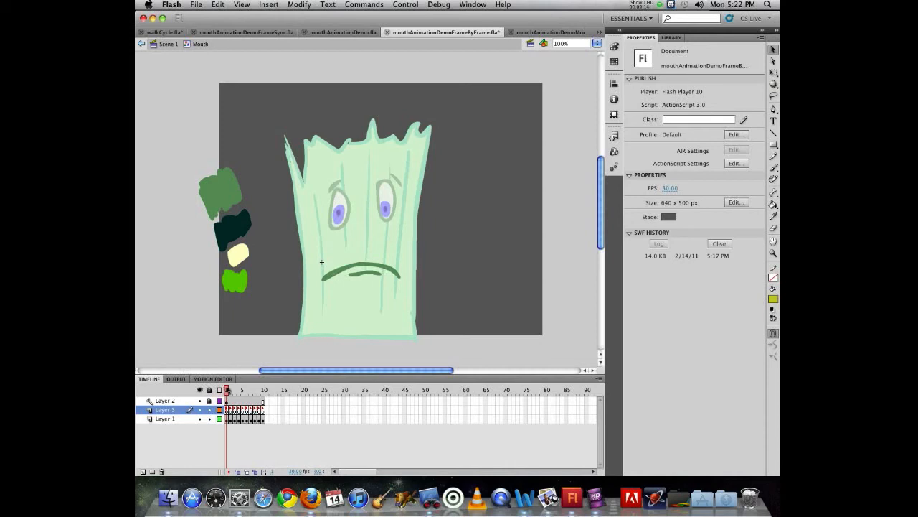
left_click_drag(226, 390, 231, 390)
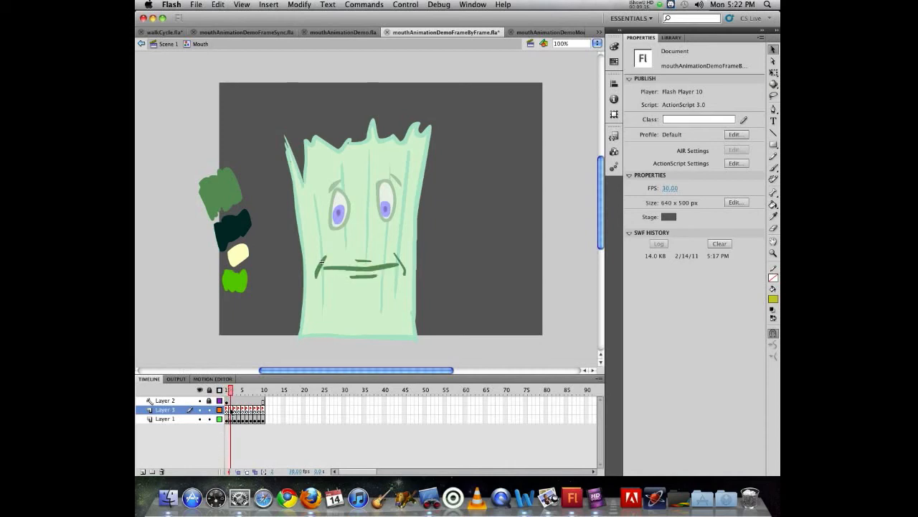
left_click(233, 411)
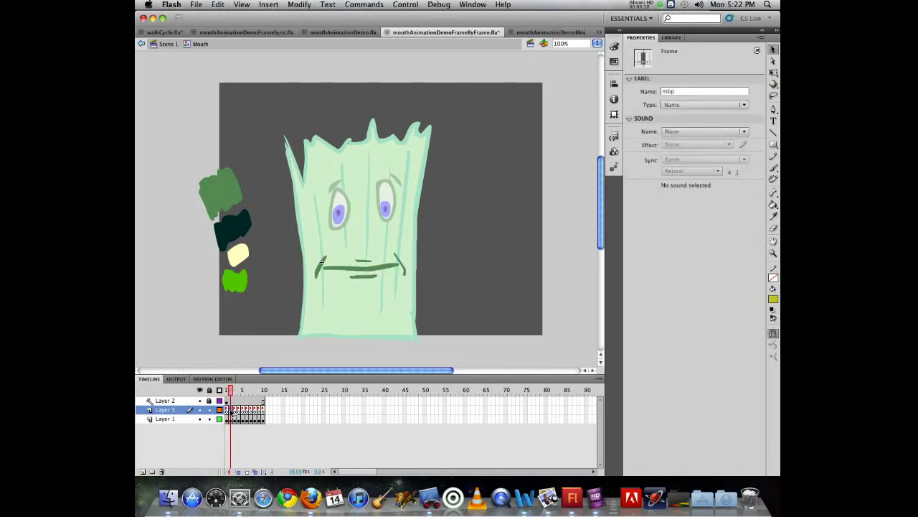
left_click(235, 411)
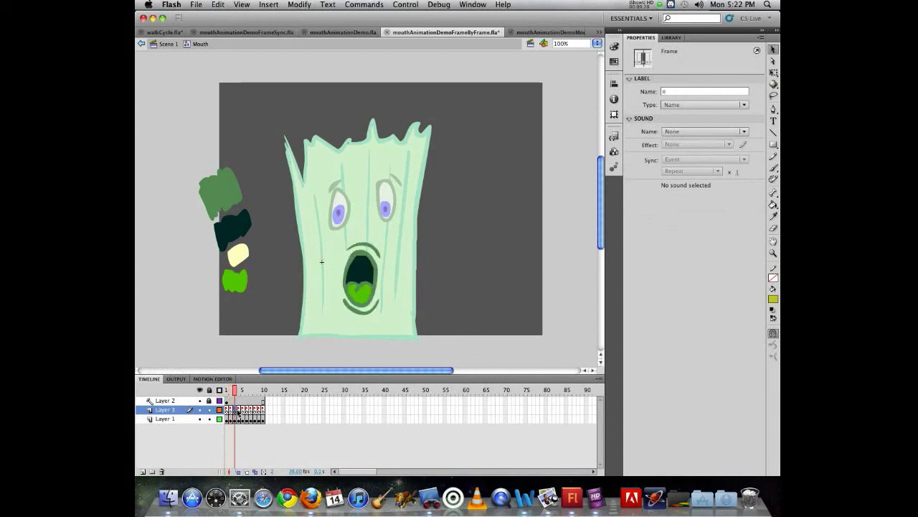
left_click(239, 411)
left_click(243, 411)
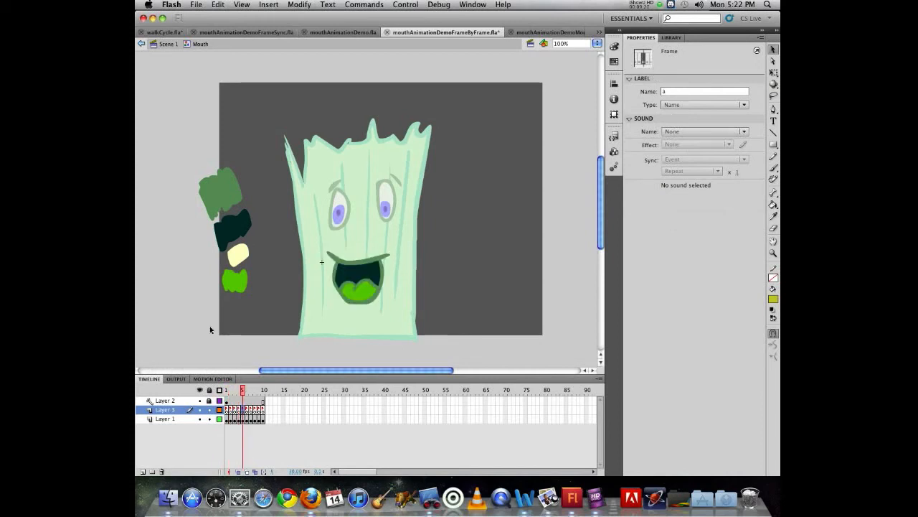
left_click(227, 390)
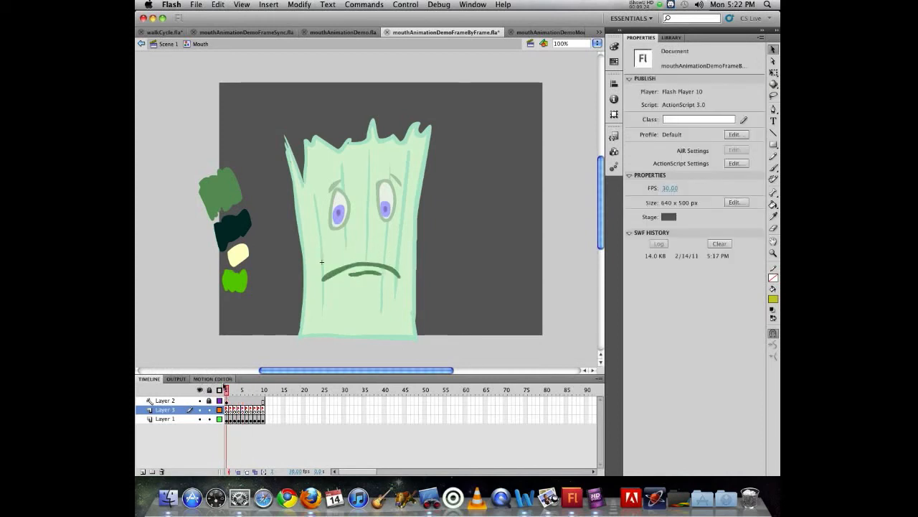
left_click(179, 42)
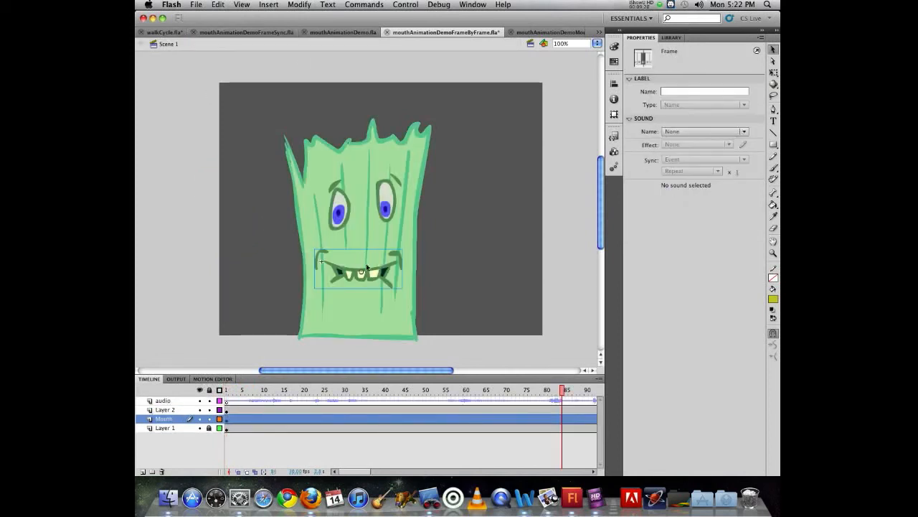
Set the mouth instance on frame 1 of the Mouth layer to Single Frame looping
left_click(227, 390)
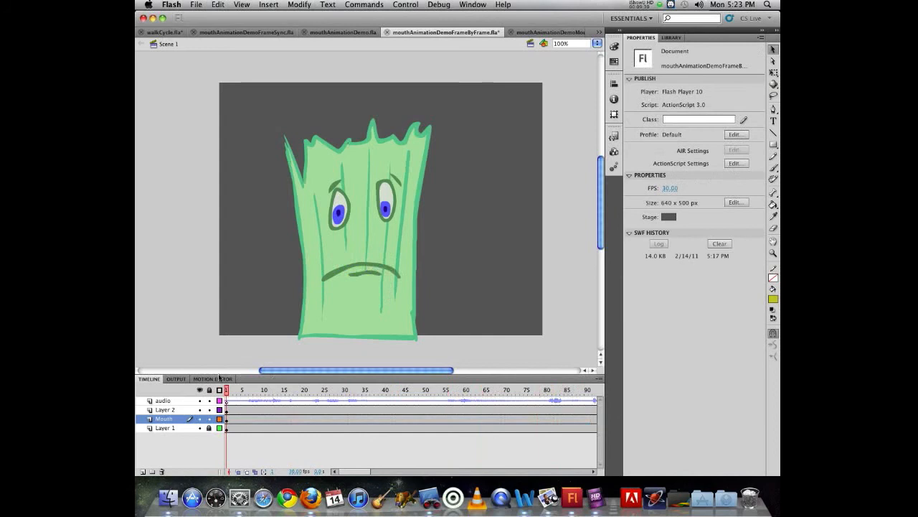
mouse_move(228, 389)
left_mouse_down()
mouse_move(279, 389)
mouse_move(234, 386)
left_mouse_up()
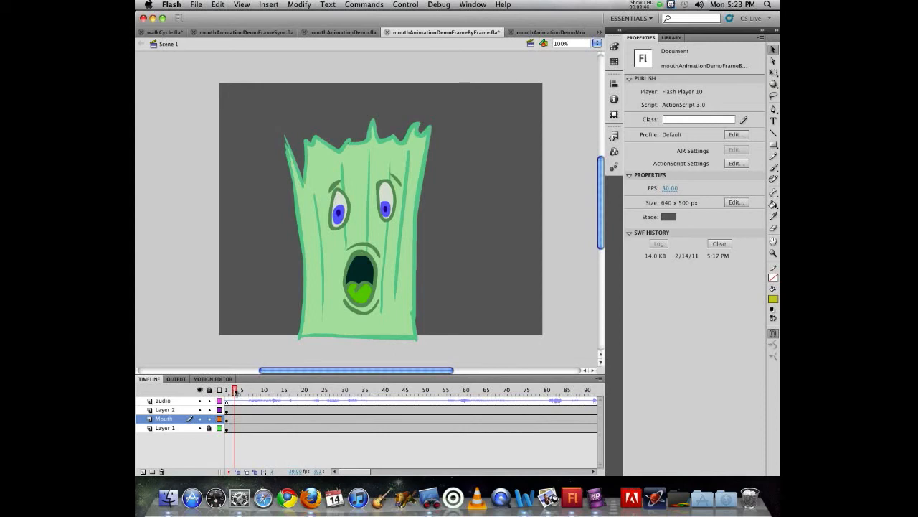
mouse_move(235, 390)
left_mouse_down()
mouse_move(334, 389)
mouse_move(240, 390)
left_mouse_up()
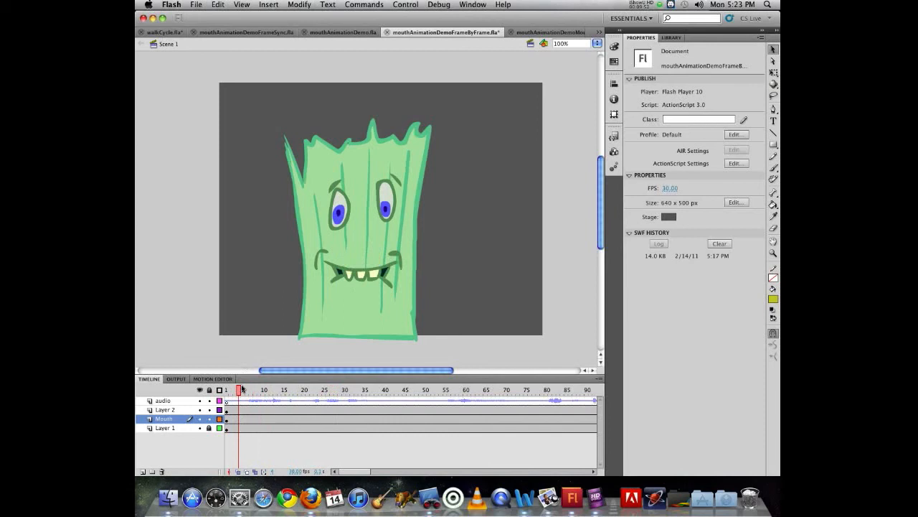
left_click(226, 421)
left_click(351, 270)
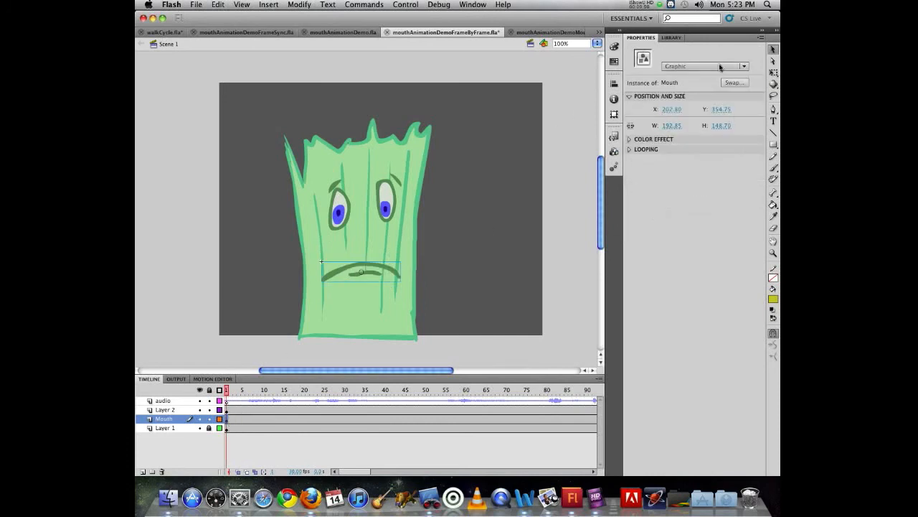
left_click(635, 149)
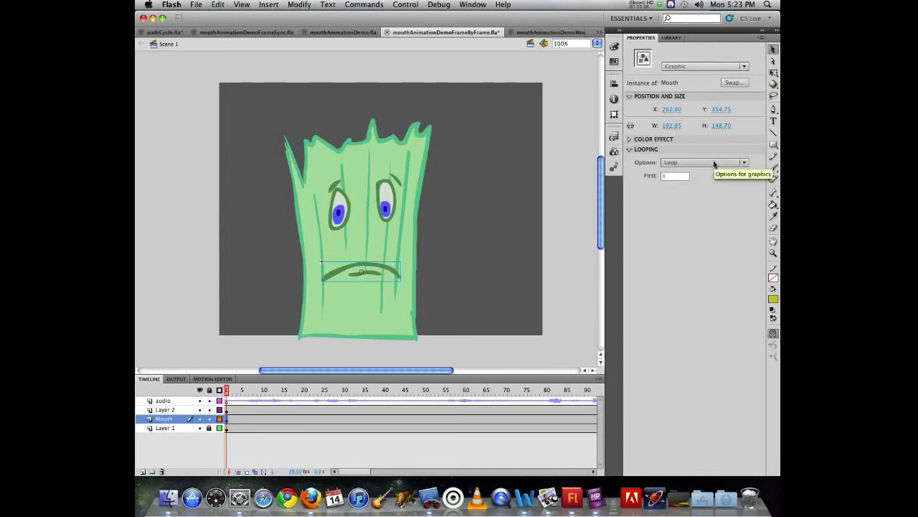
left_click(714, 163)
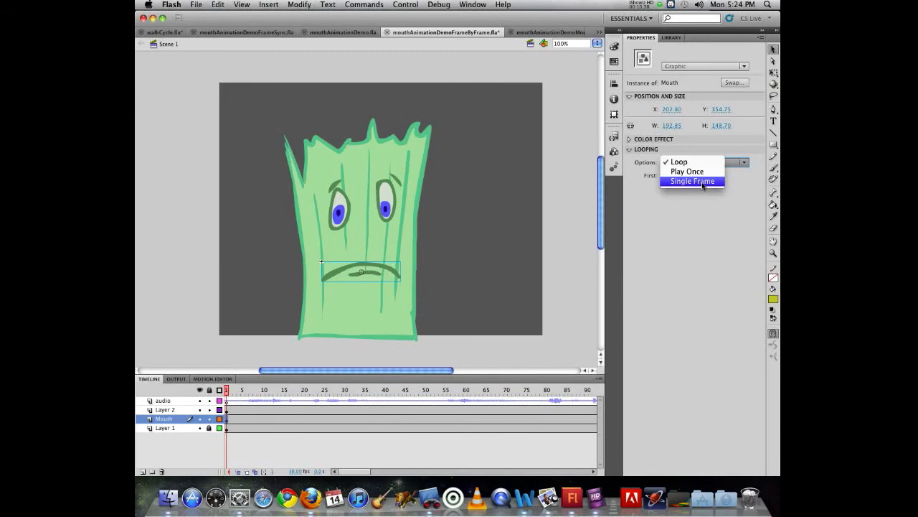
left_click(702, 183)
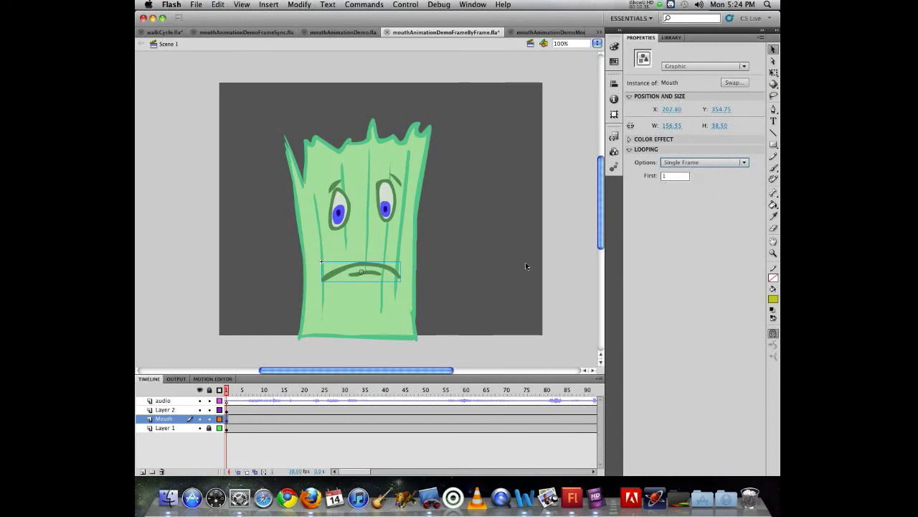
Listen to the opening frames for where speech begins and insert a keyframe on frame 6 of Layer 2
left_click(233, 391)
left_click_drag(233, 391, 246, 392)
key("Return")
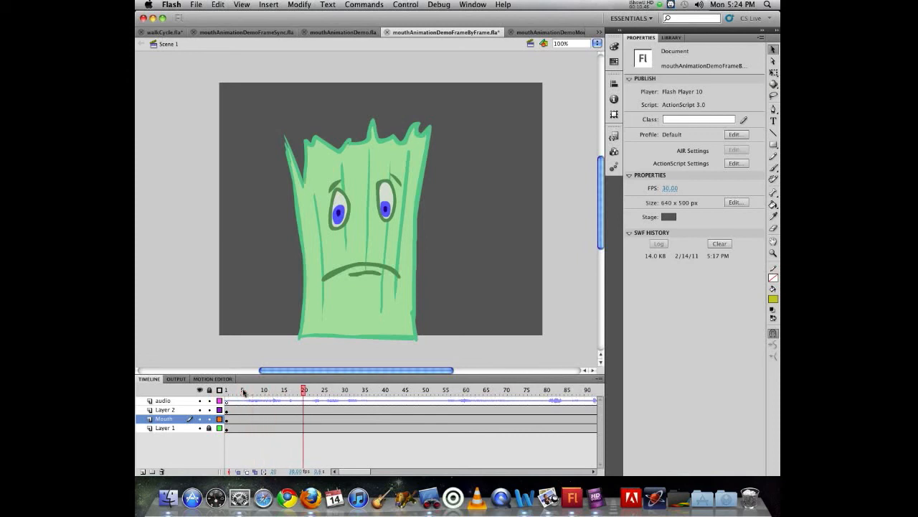
left_click(244, 391)
left_click_drag(244, 391, 248, 391)
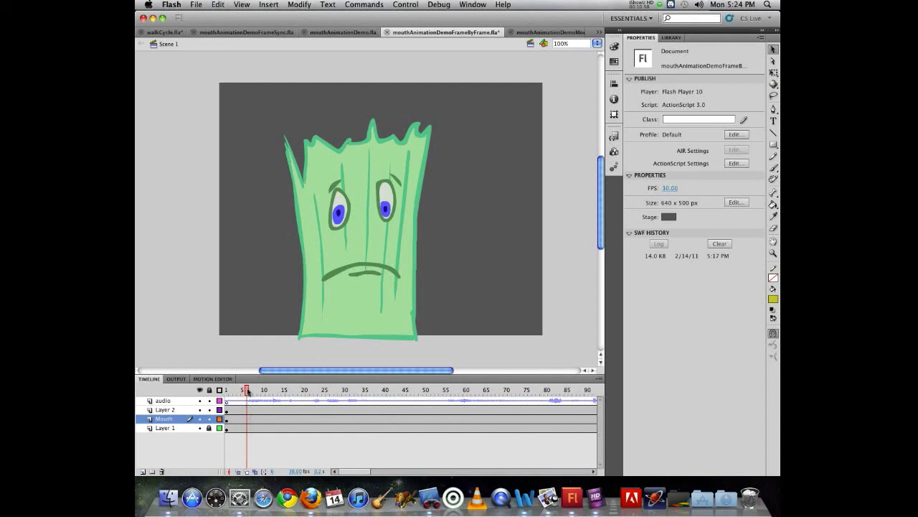
left_click(249, 409)
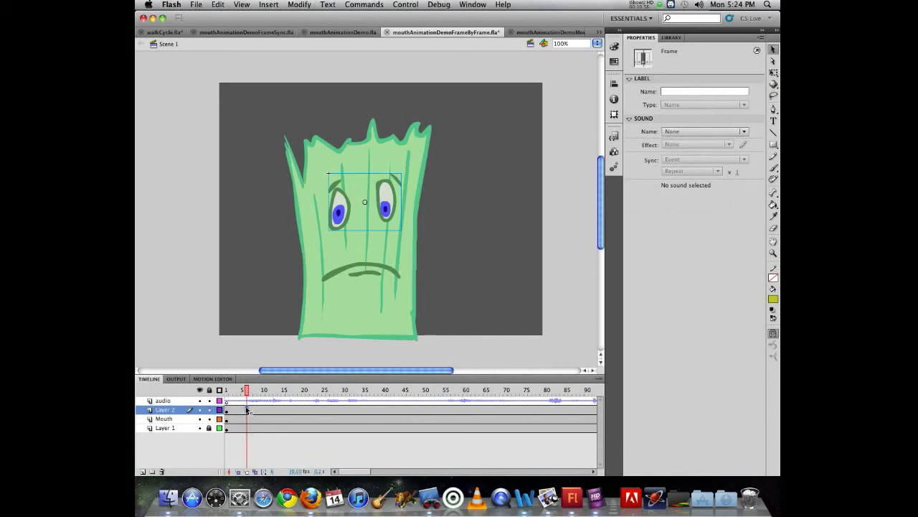
key("F6")
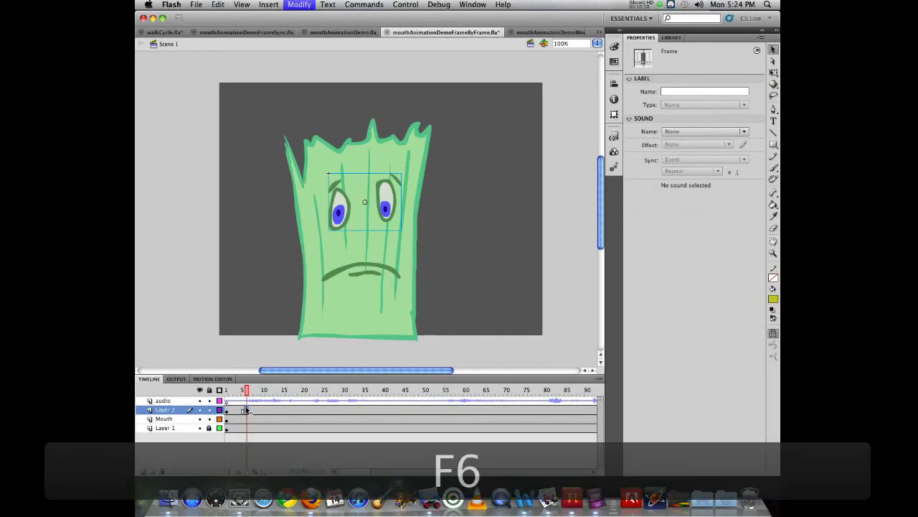
Insert a keyframe on frame 6 of the Mouth layer and set the mouth instance's first frame to 10
left_click(354, 264)
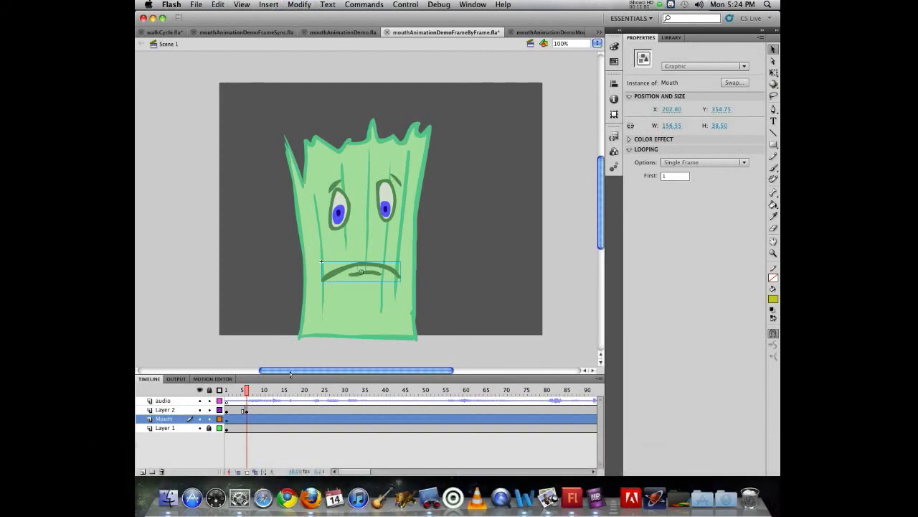
left_click(247, 420)
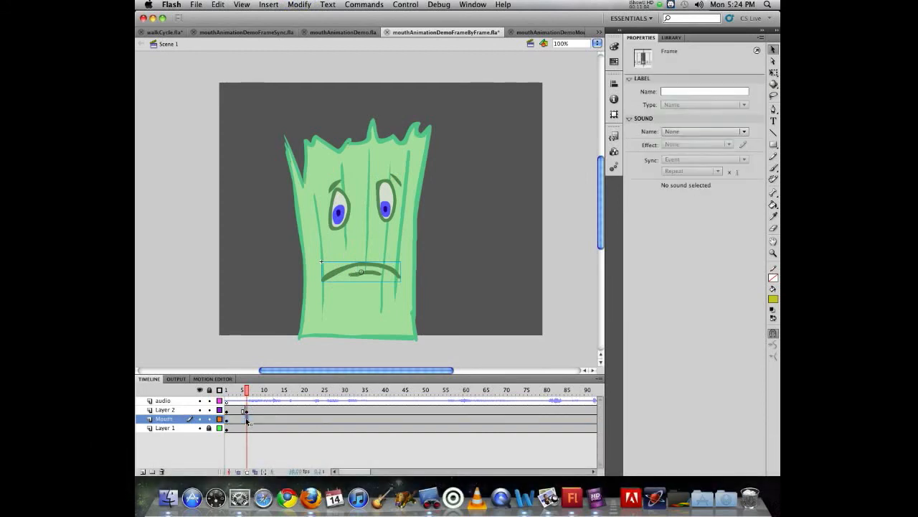
key("F6")
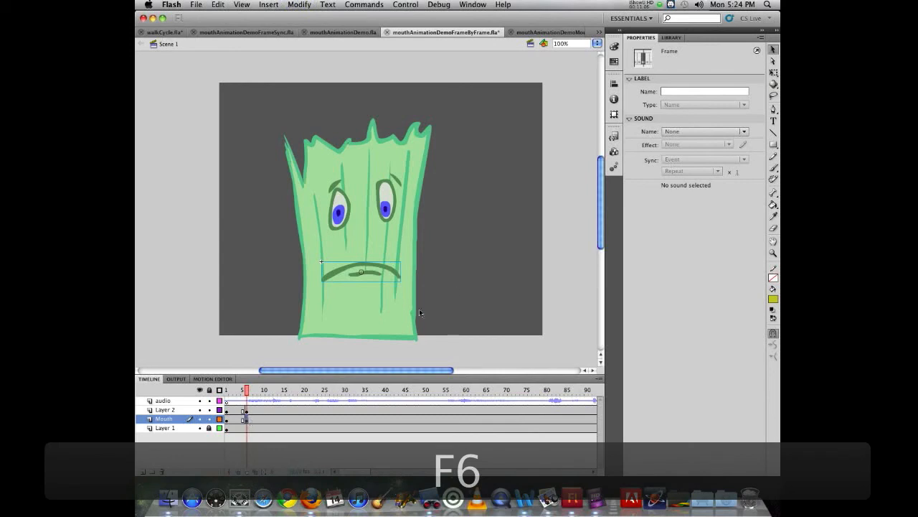
left_click(368, 268)
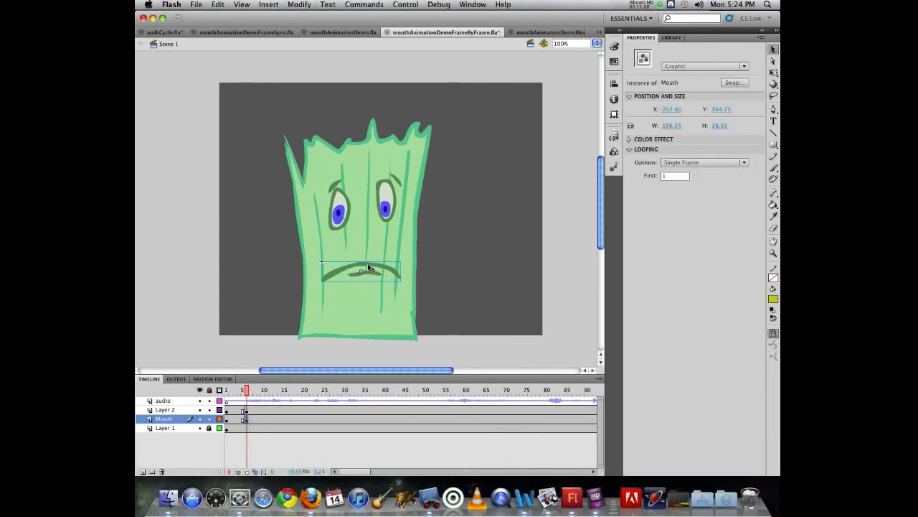
left_click(678, 176)
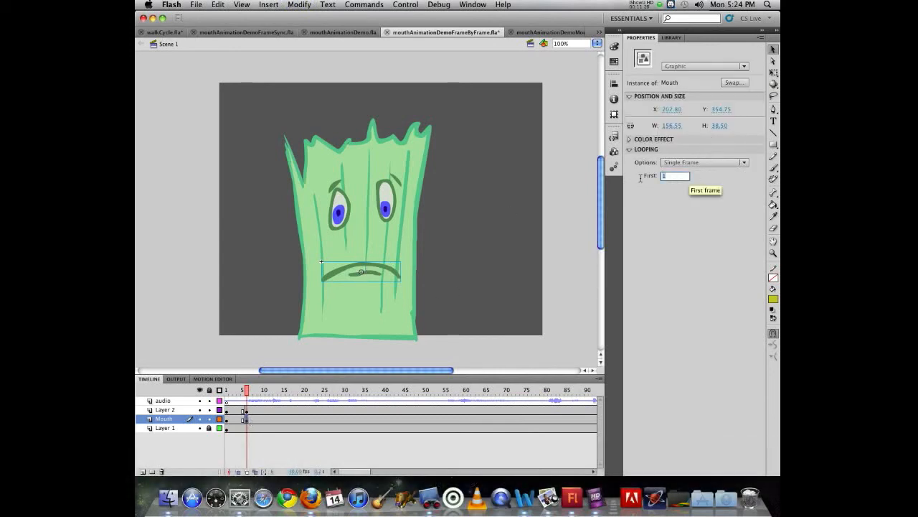
type("10")
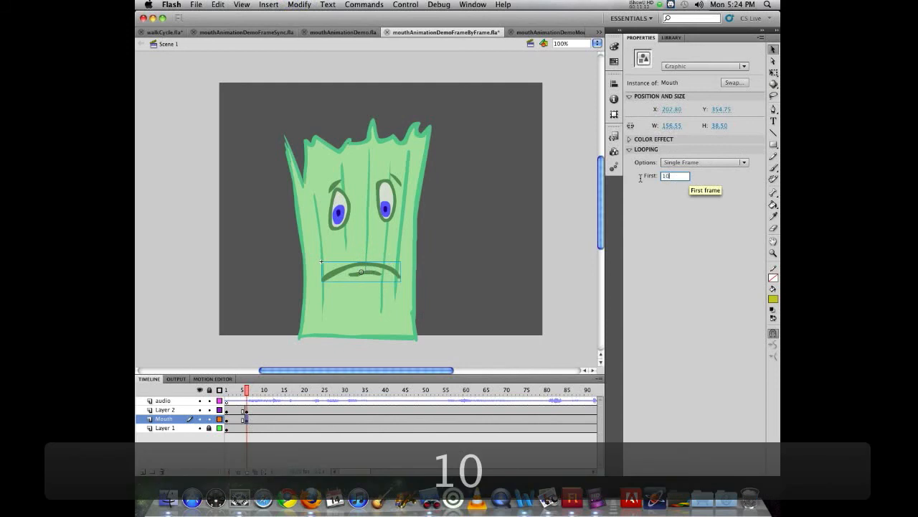
key("Return")
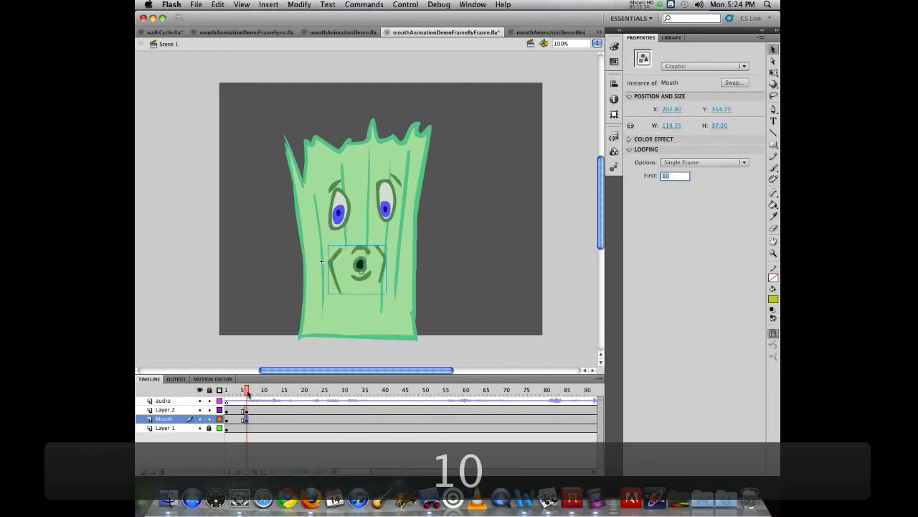
Insert a keyframe on frame 8 of the Mouth layer and set the mouth instance's first frame to 5
left_click_drag(248, 393, 254, 392)
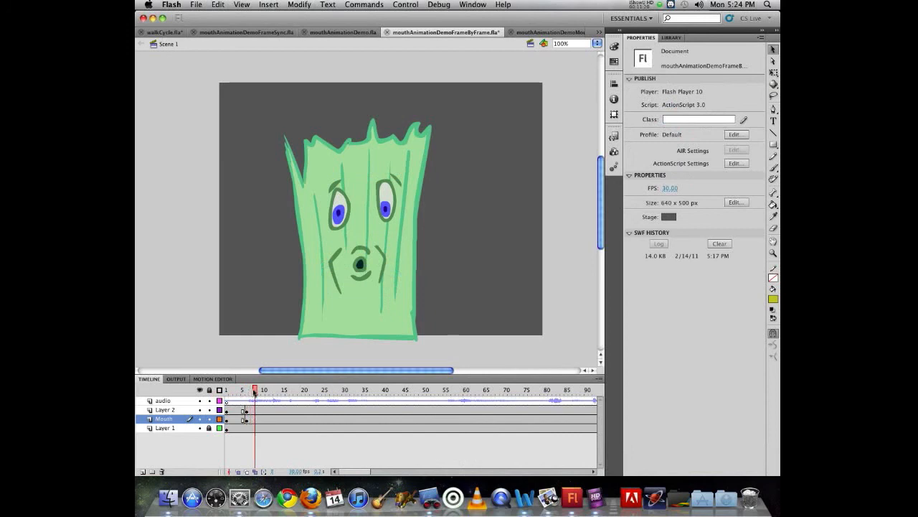
left_click(255, 419)
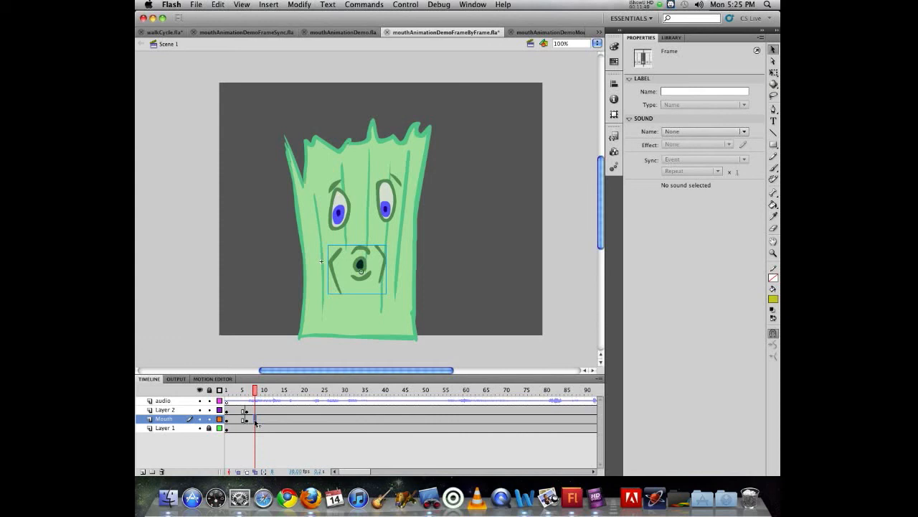
key("F6")
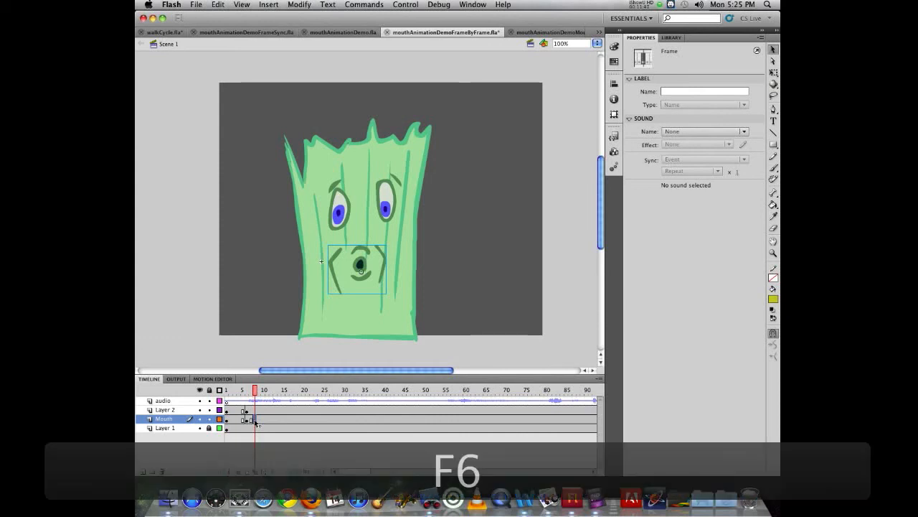
left_click(365, 263)
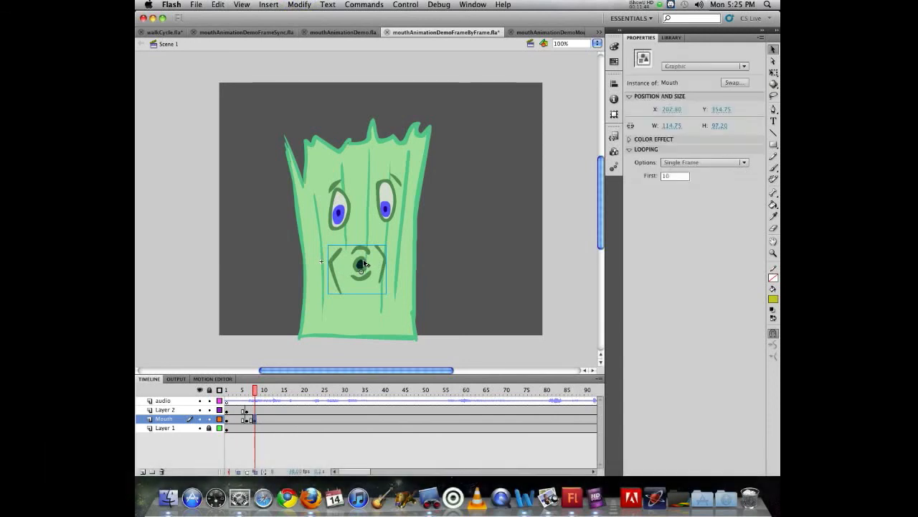
left_click(674, 176)
type("5")
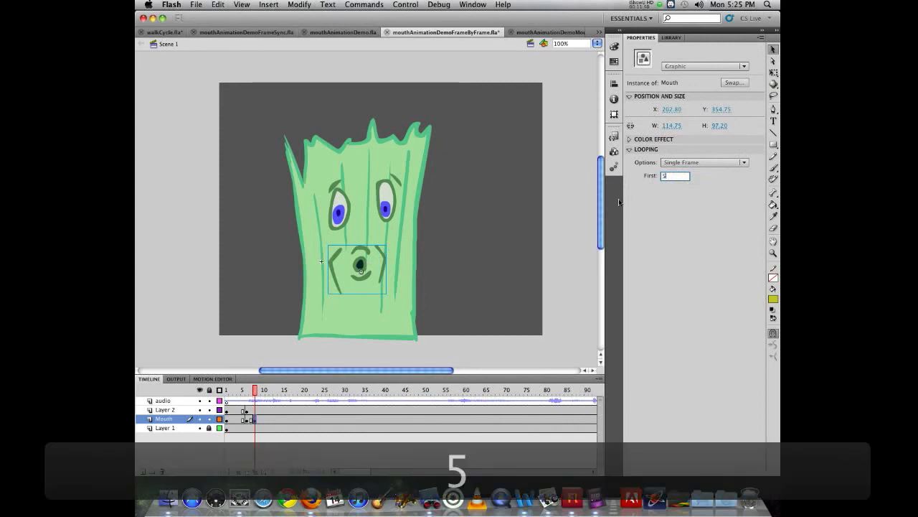
key("Return")
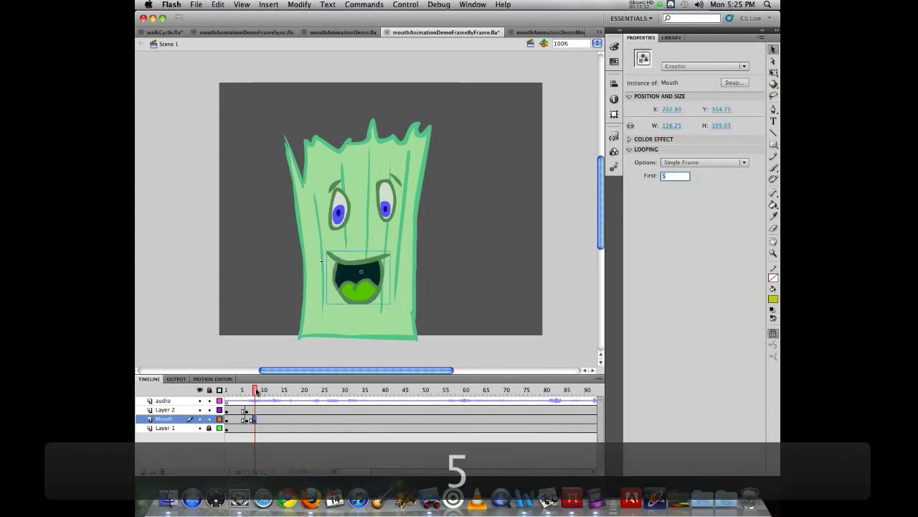
Listen for the next sound change, insert a Mouth layer keyframe on frame 12 and set the mouth's first frame to 2
left_click_drag(256, 391, 263, 391)
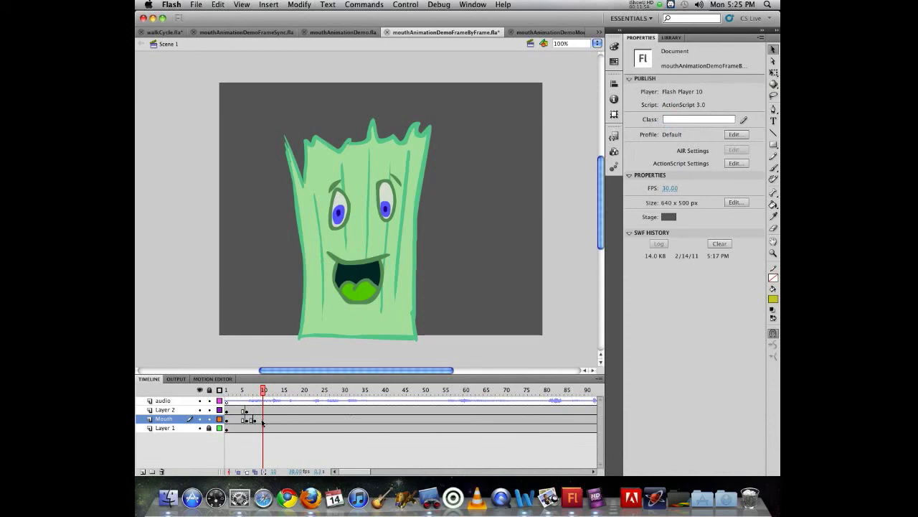
left_click(265, 420)
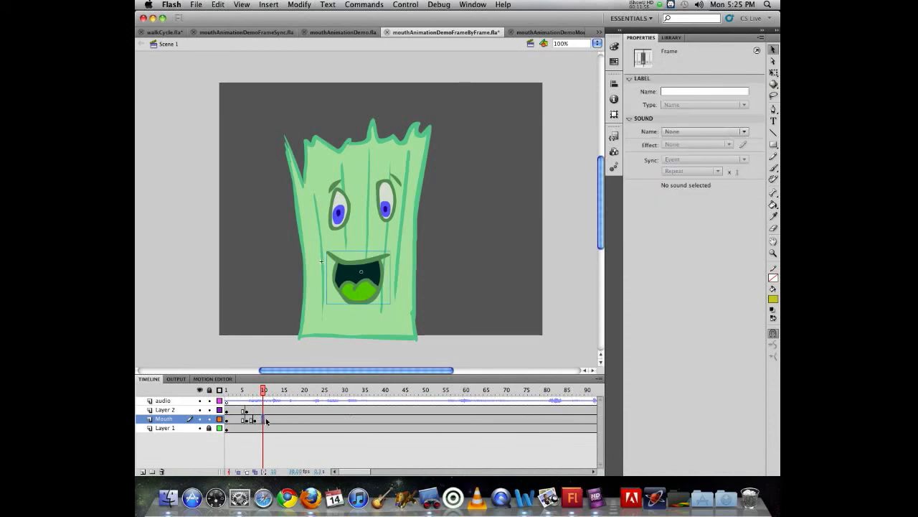
left_click_drag(264, 391, 259, 389)
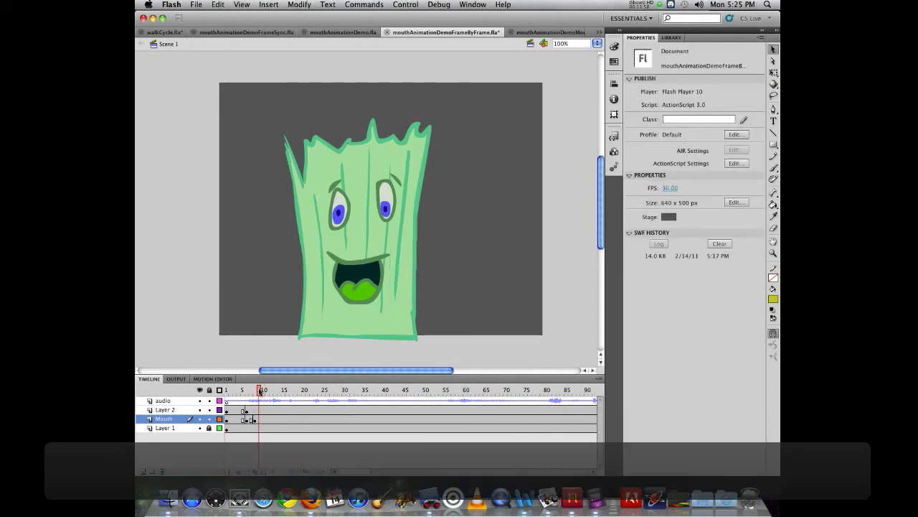
key("Return")
left_click(259, 391)
left_click(275, 393)
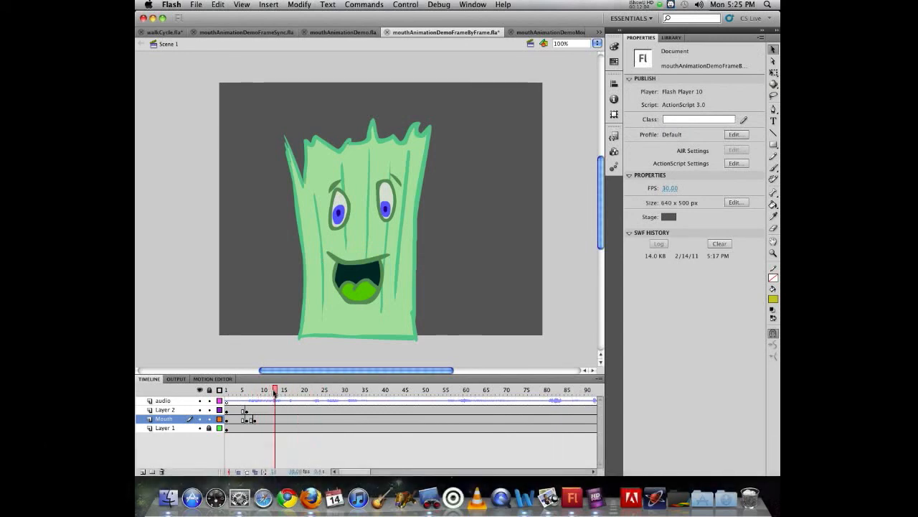
left_click(273, 421)
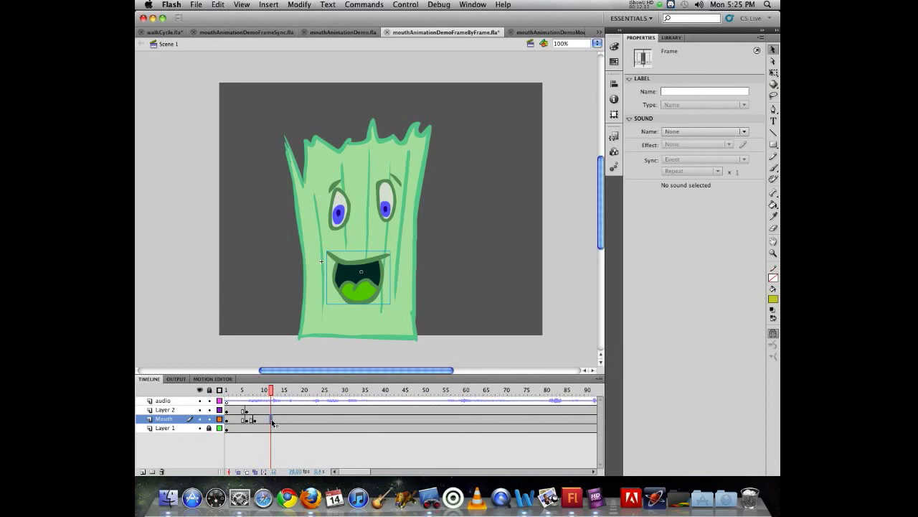
key("F6")
left_click(355, 298)
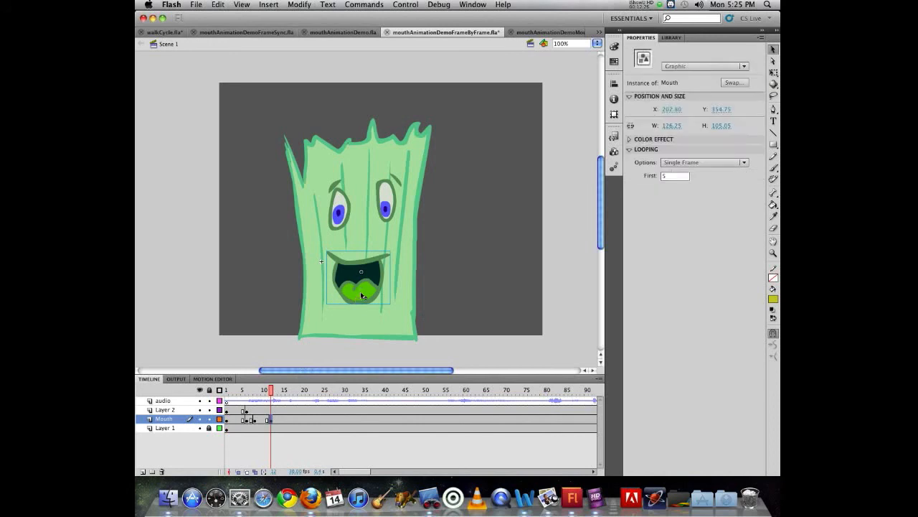
double_click(672, 176)
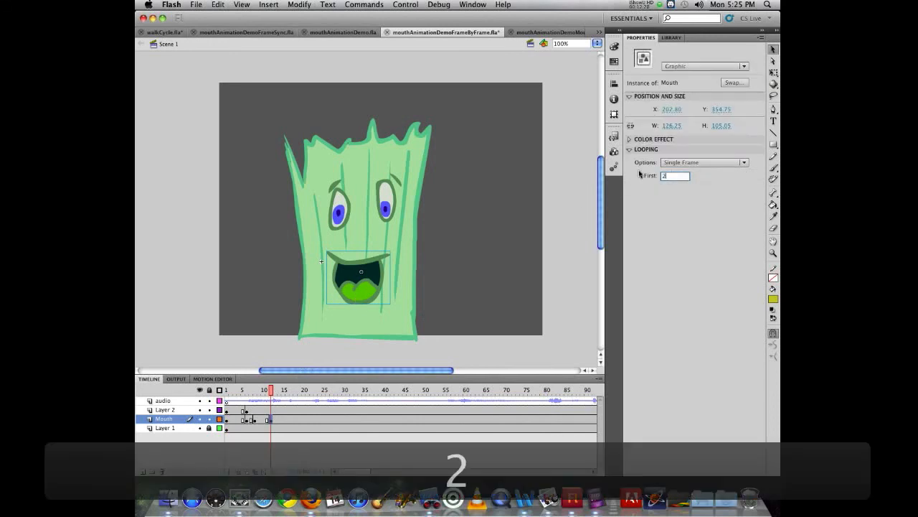
type("2")
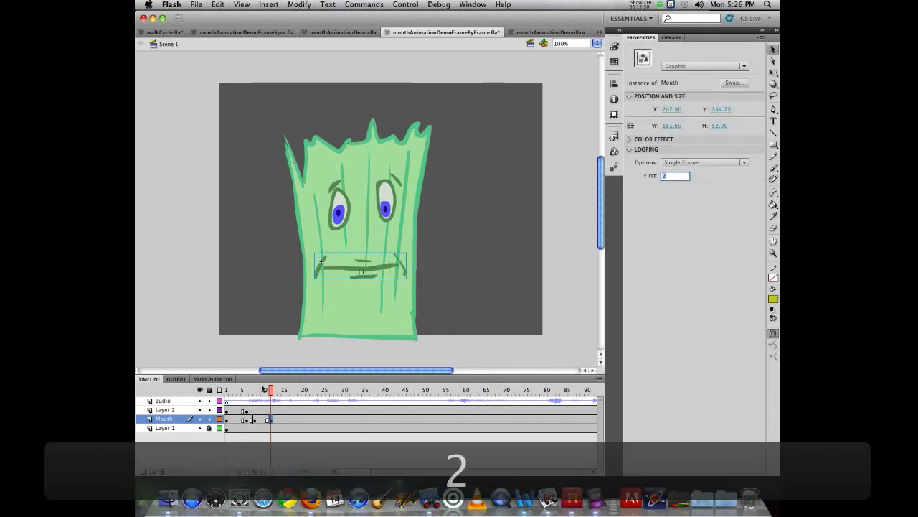
Listen to the frames around 10 to 14, insert a Mouth layer keyframe on frame 14 and set the mouth's first frame to 5
mouse_move(273, 394)
left_mouse_down()
mouse_move(242, 390)
mouse_move(263, 392)
left_mouse_up()
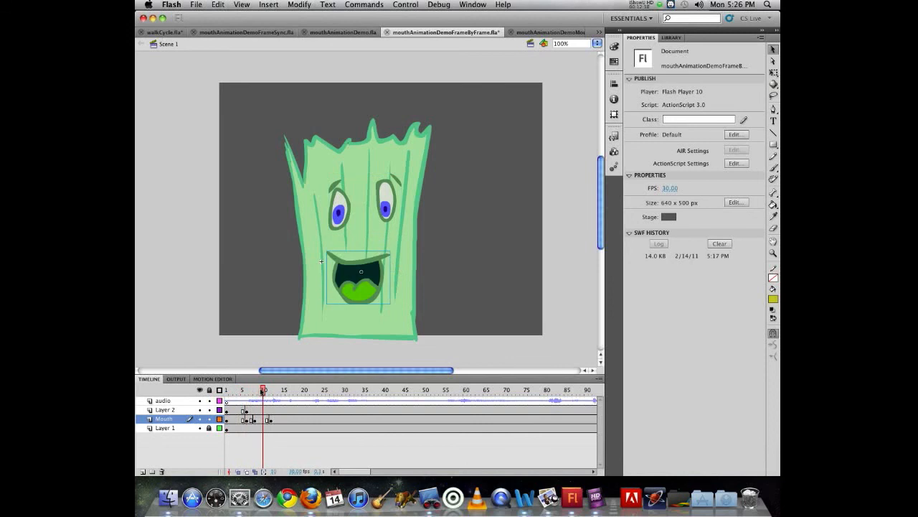
mouse_move(263, 390)
left_mouse_down()
mouse_move(247, 390)
mouse_move(266, 390)
left_mouse_up()
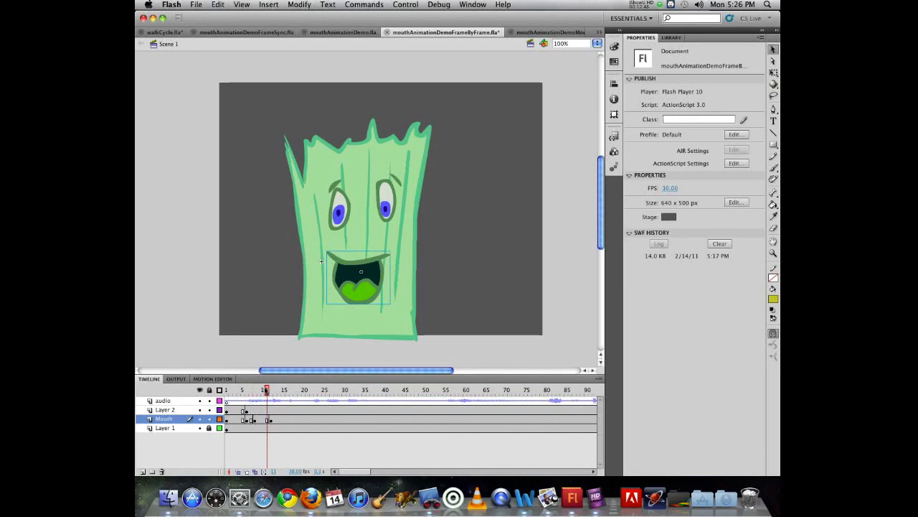
mouse_move(266, 390)
left_mouse_down()
mouse_move(247, 390)
mouse_move(279, 389)
left_mouse_up()
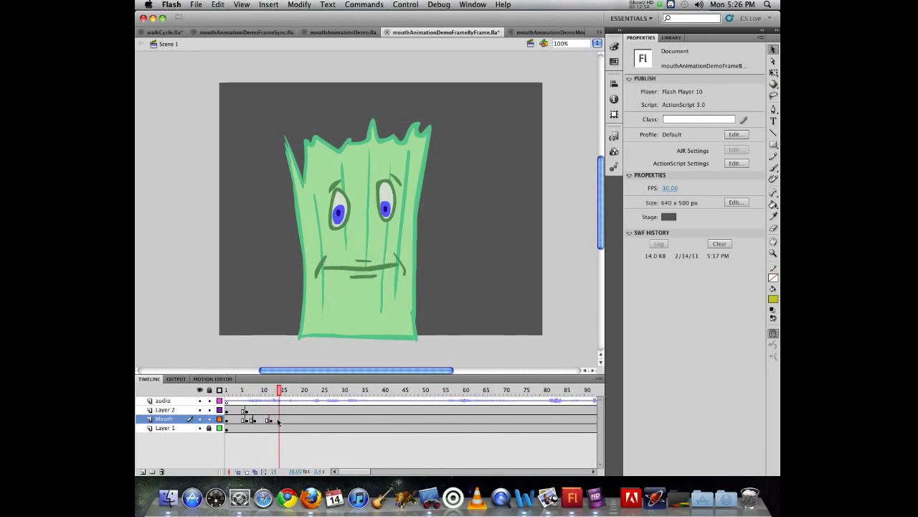
left_click(279, 422)
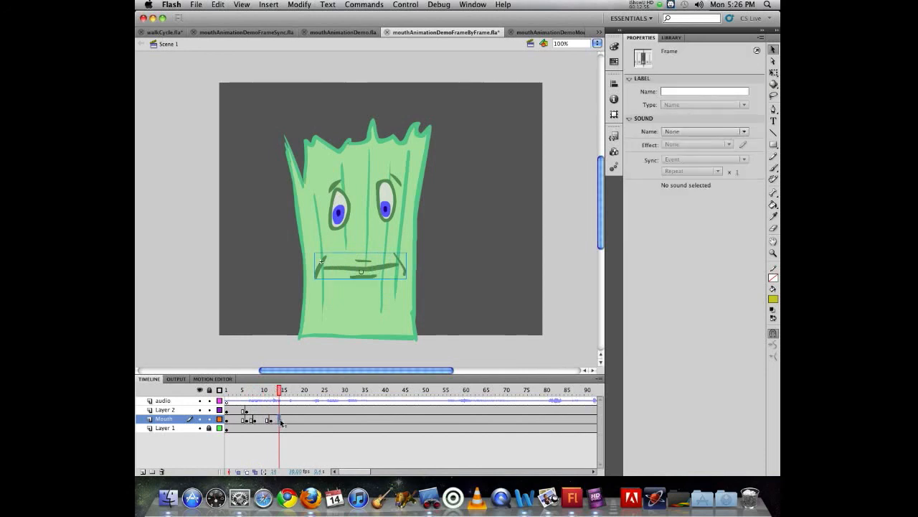
key("F6")
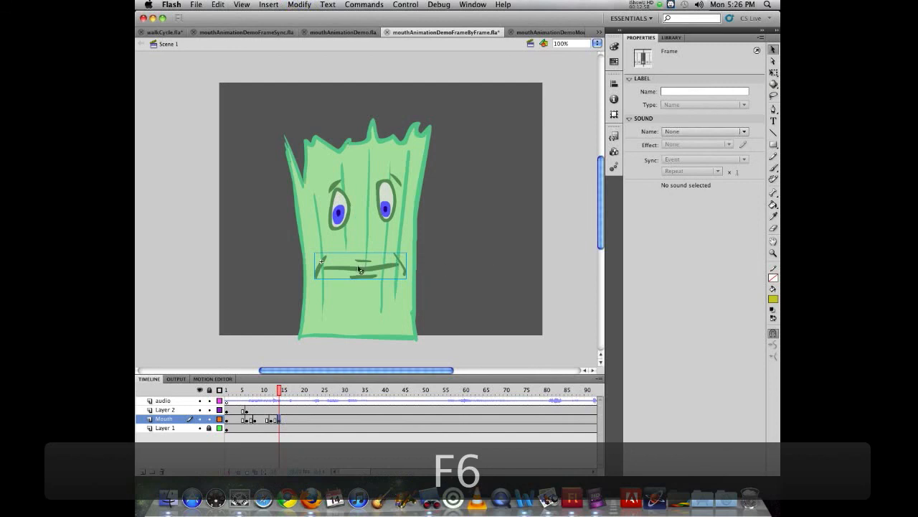
left_click(383, 269)
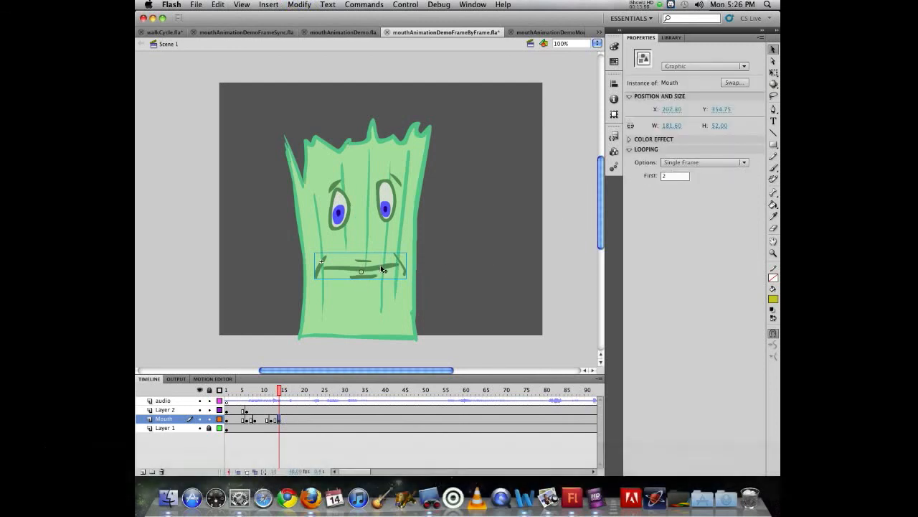
left_click(670, 177)
type("5")
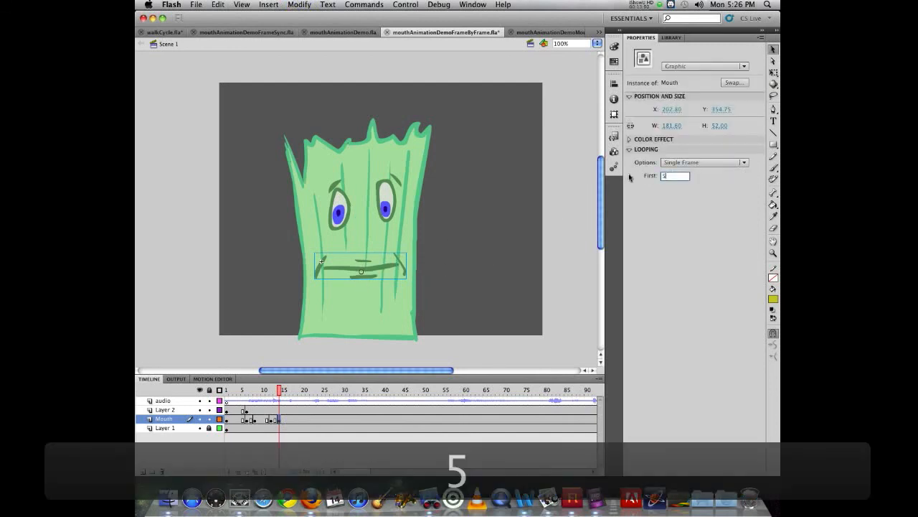
key("Return")
Insert a keyframe on frame 16 of the Mouth layer and set the mouth instance's first frame to 9
left_click(286, 390)
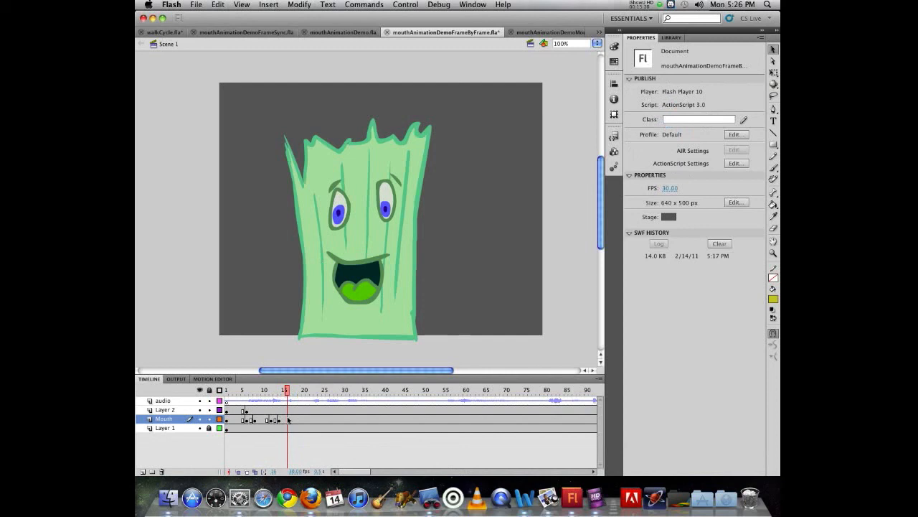
left_click(286, 420)
key("F9")
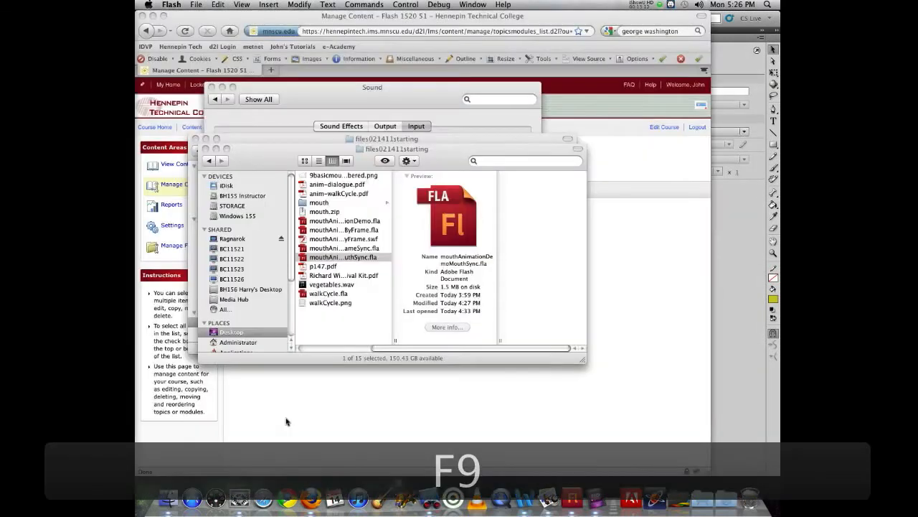
key("F9")
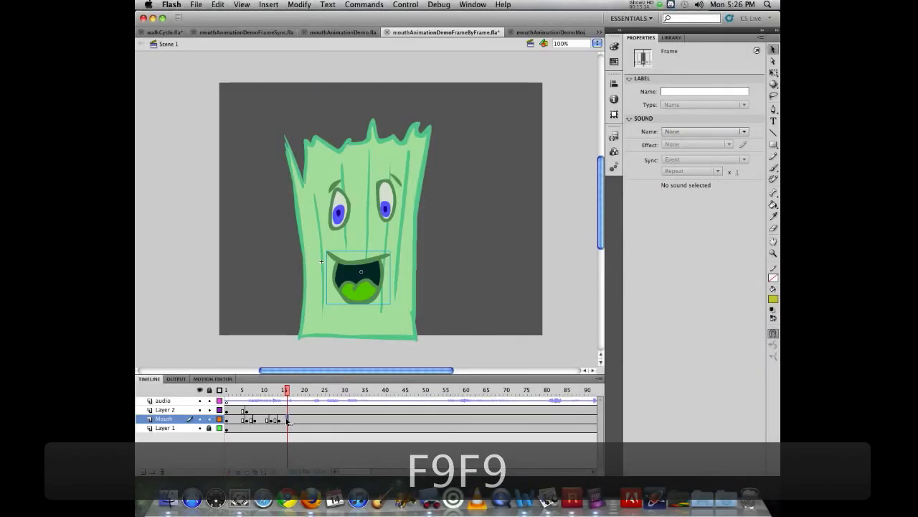
key("F5")
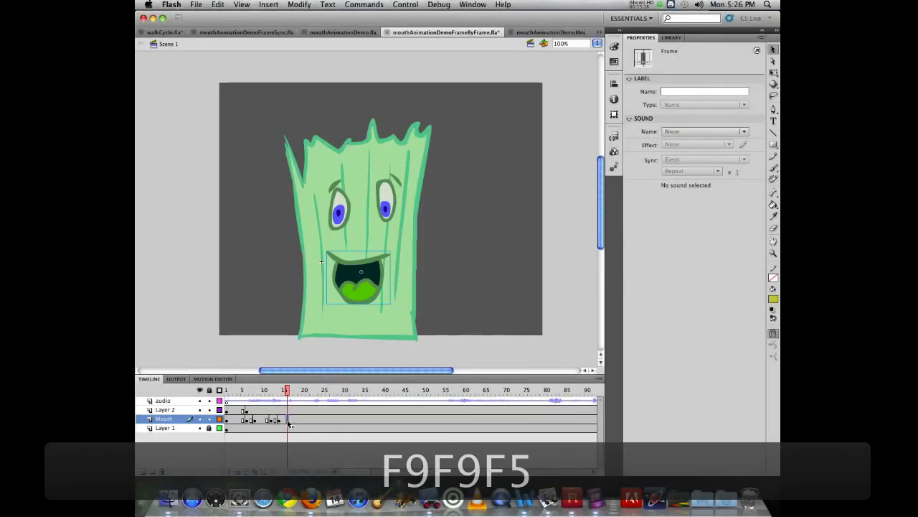
key("F5")
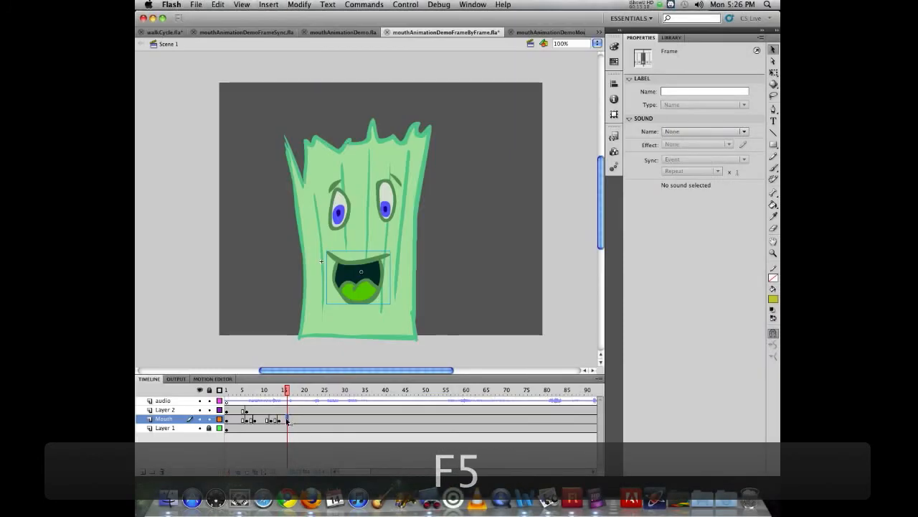
key("F6")
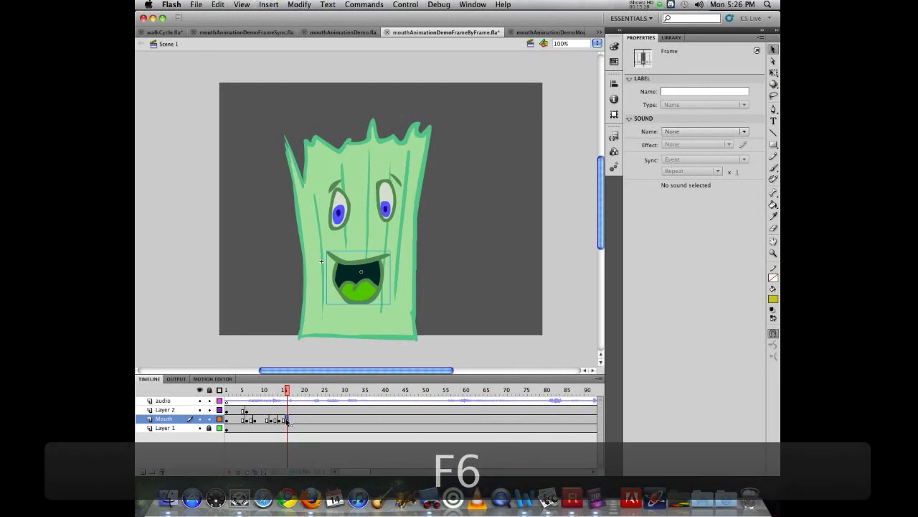
left_click(365, 283)
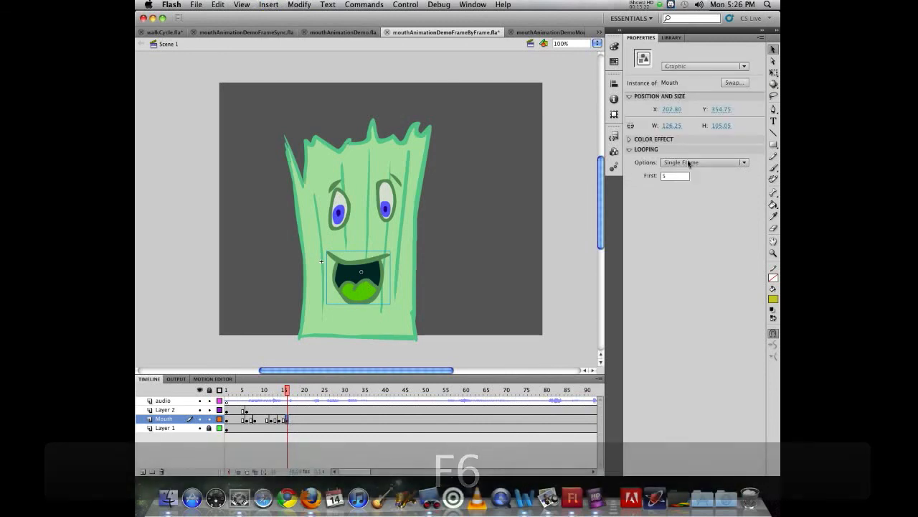
left_click(664, 176)
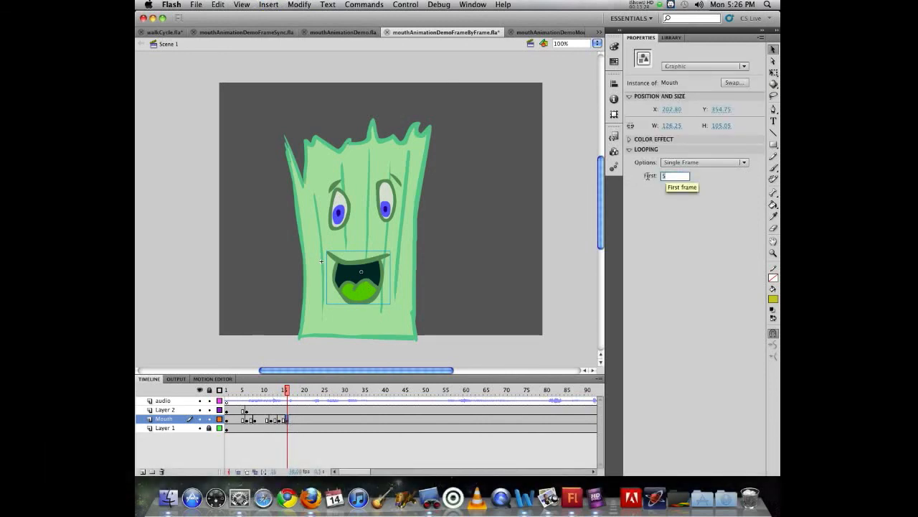
type("9")
key("Return")
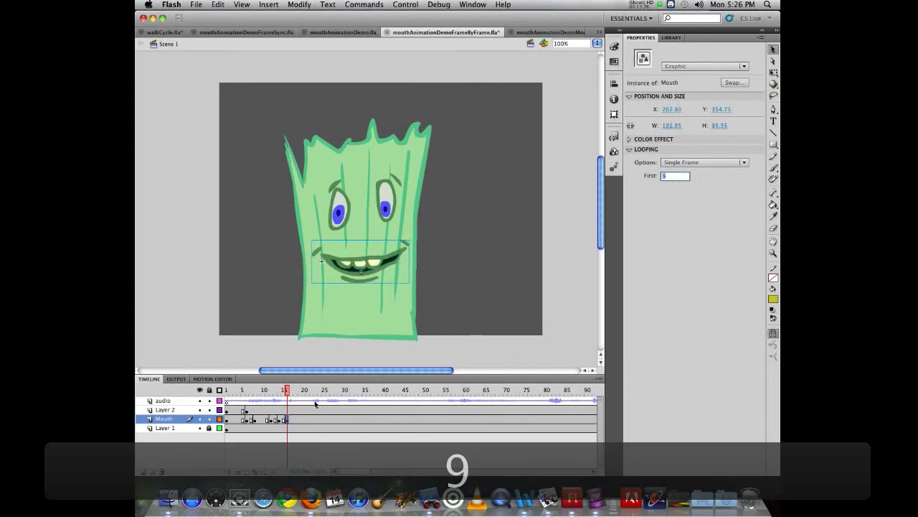
Listen for the end of the sound, insert a Mouth layer keyframe on frame 19 and set the mouth's first frame to 1
left_click(292, 391)
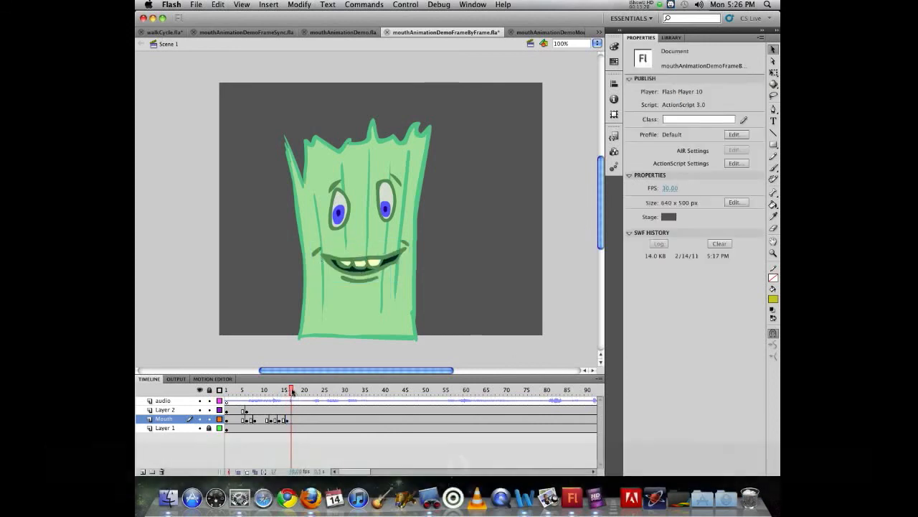
left_click_drag(292, 391, 300, 391)
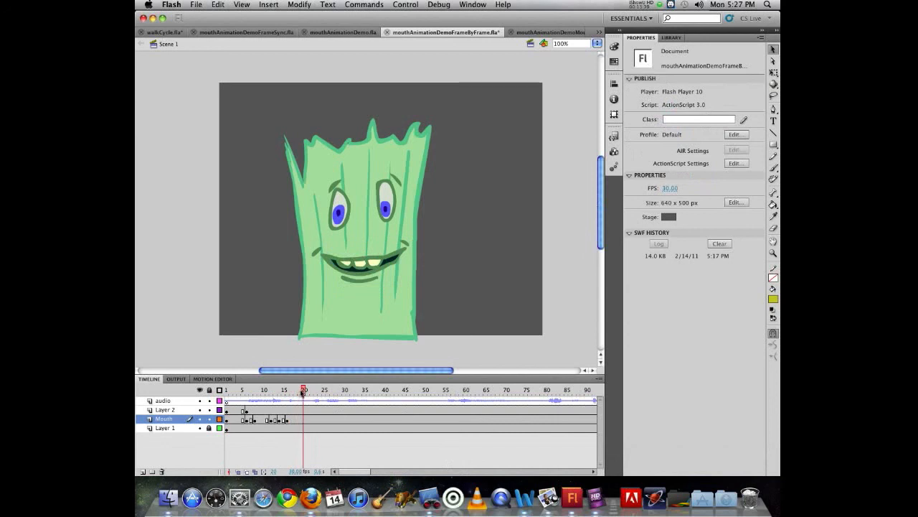
left_click_drag(304, 391, 299, 391)
left_click(299, 420)
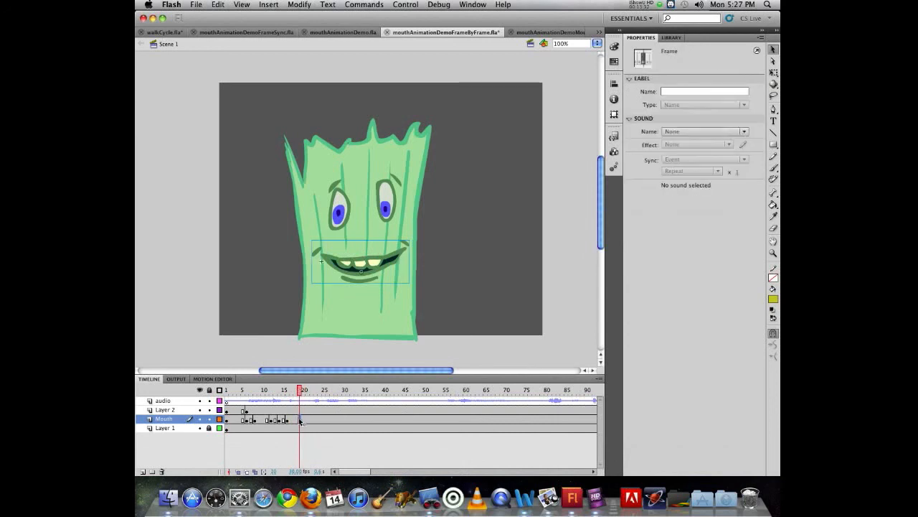
key("F6")
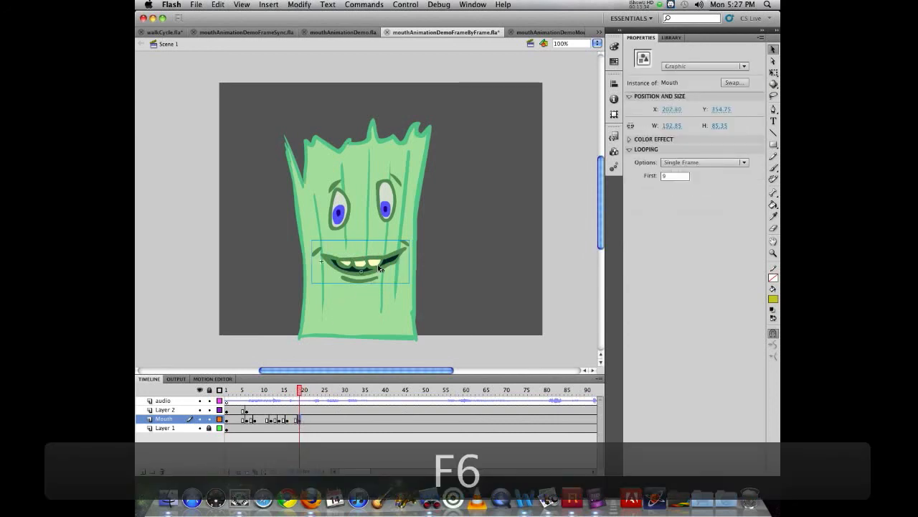
left_click(649, 177)
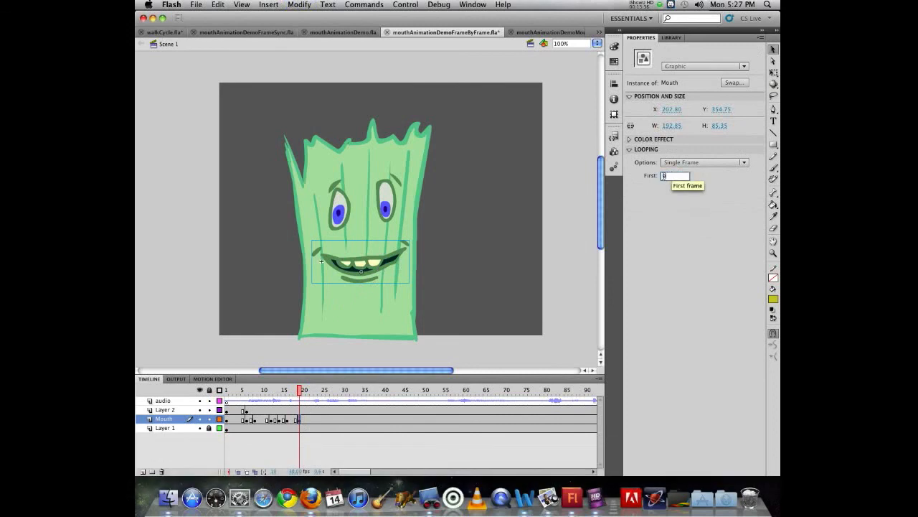
type("1")
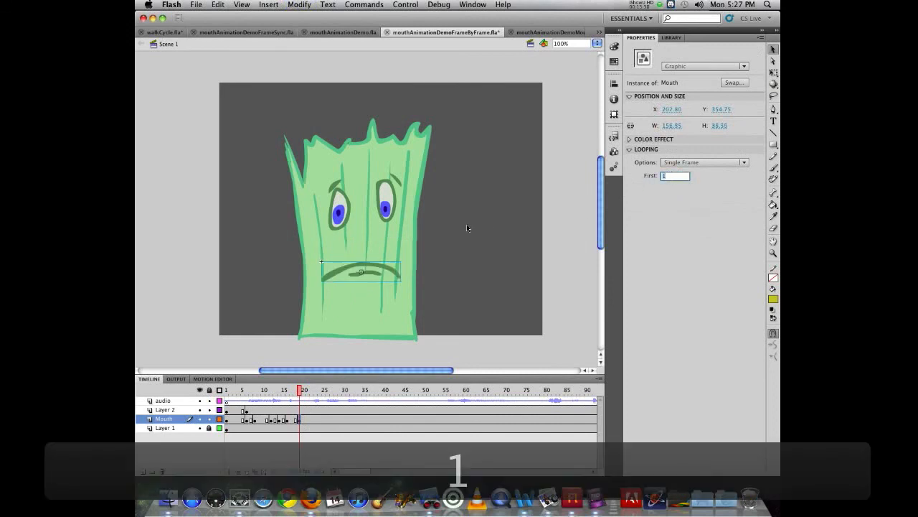
Play the lip sync from frame 1 and select the mouth instance on frame 18 of the Mouth layer
left_click_drag(304, 393, 201, 390)
key("Return")
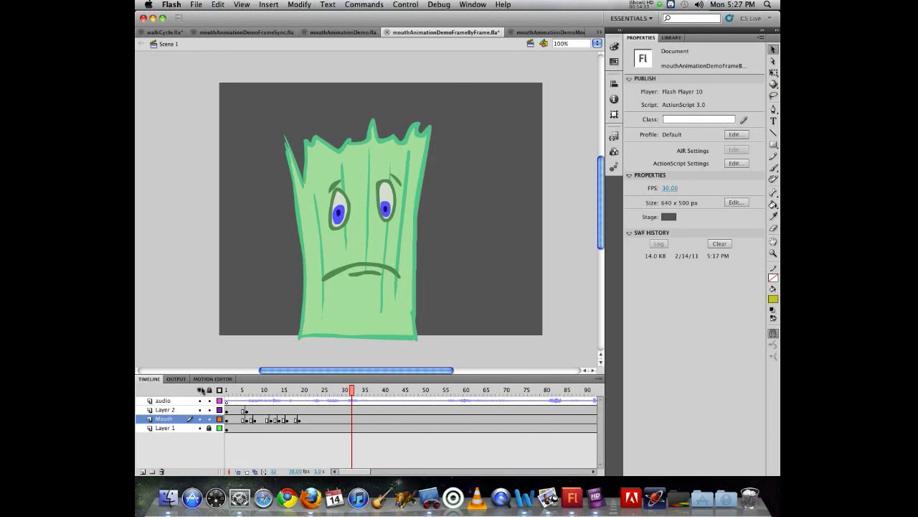
left_click(297, 421)
left_click(375, 270)
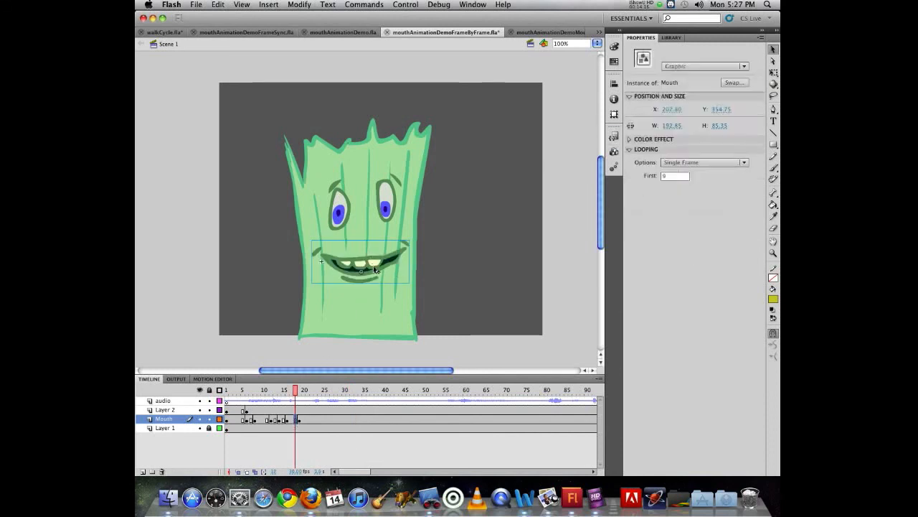